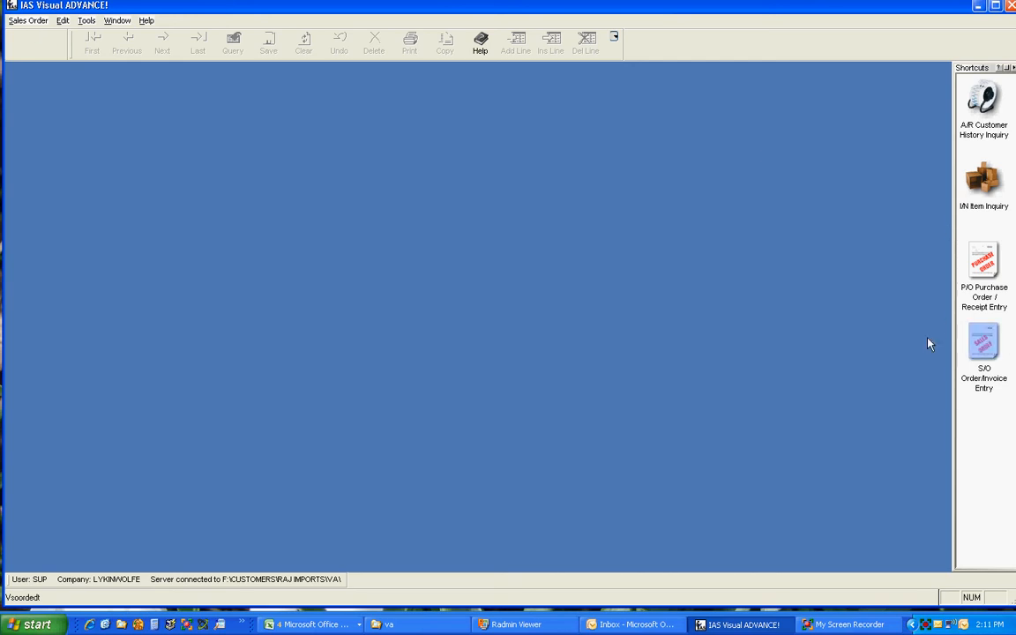
# Open Bulk Invoicing and select the first two CALYX & COROLLA orders, covering both consolidated and unconsolidated orders.
pyautogui.click(33, 21)
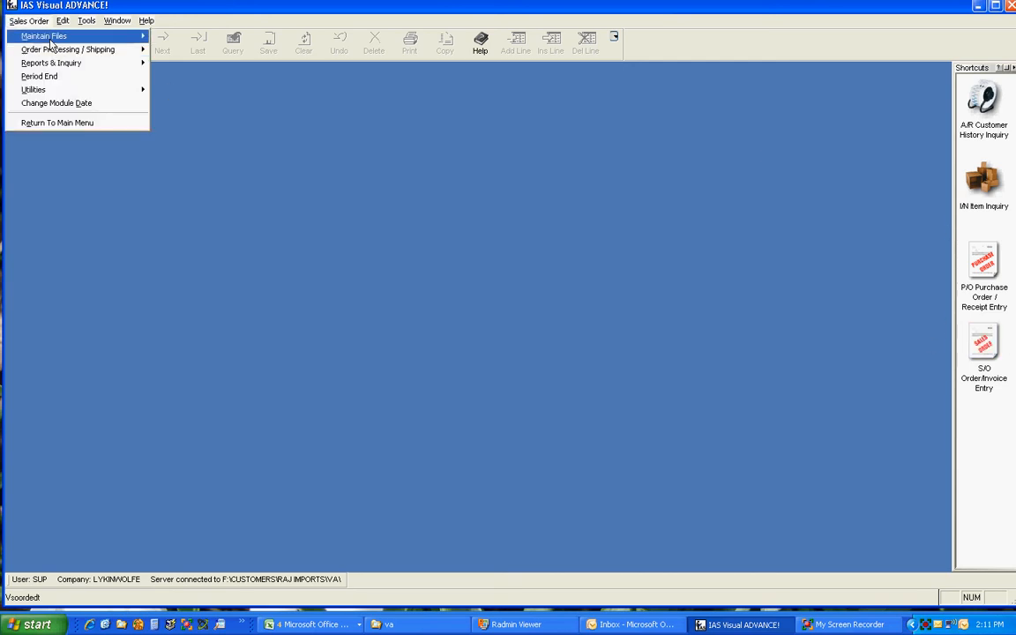
pyautogui.moveTo(56, 51)
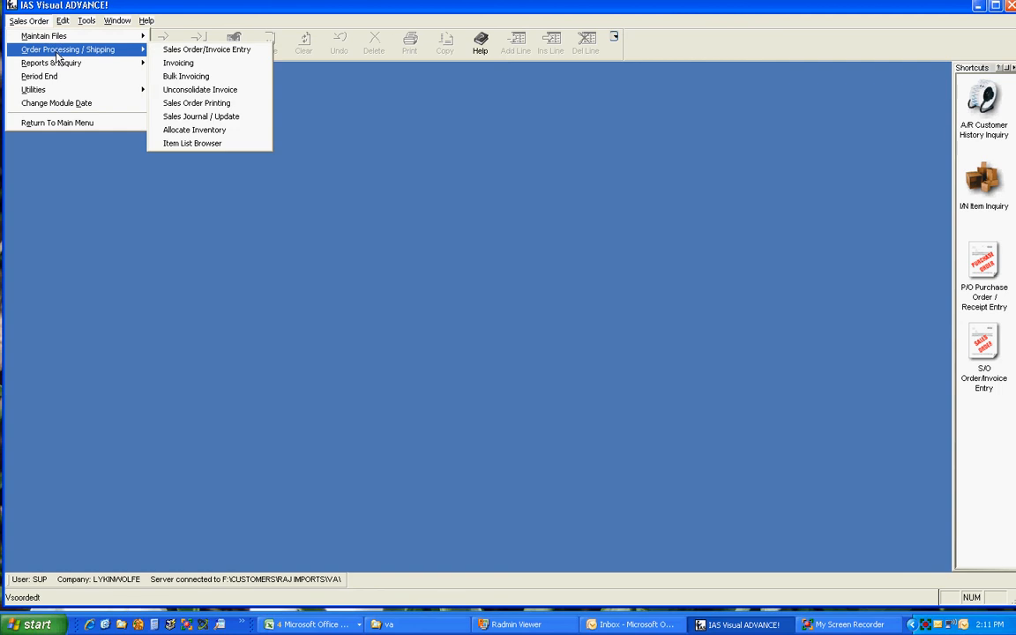
pyautogui.click(185, 76)
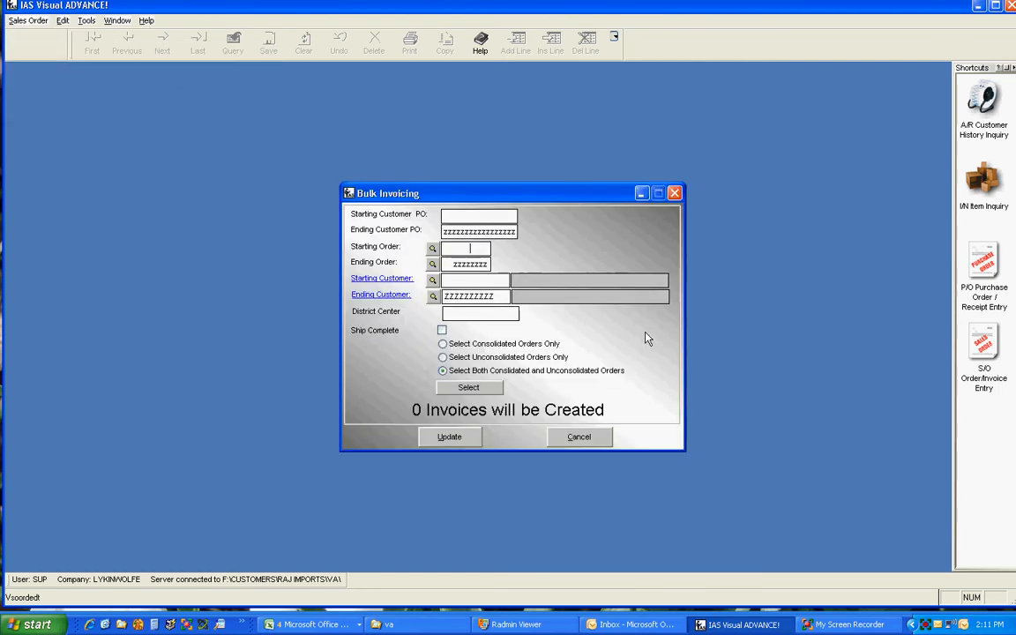
pyautogui.click(470, 389)
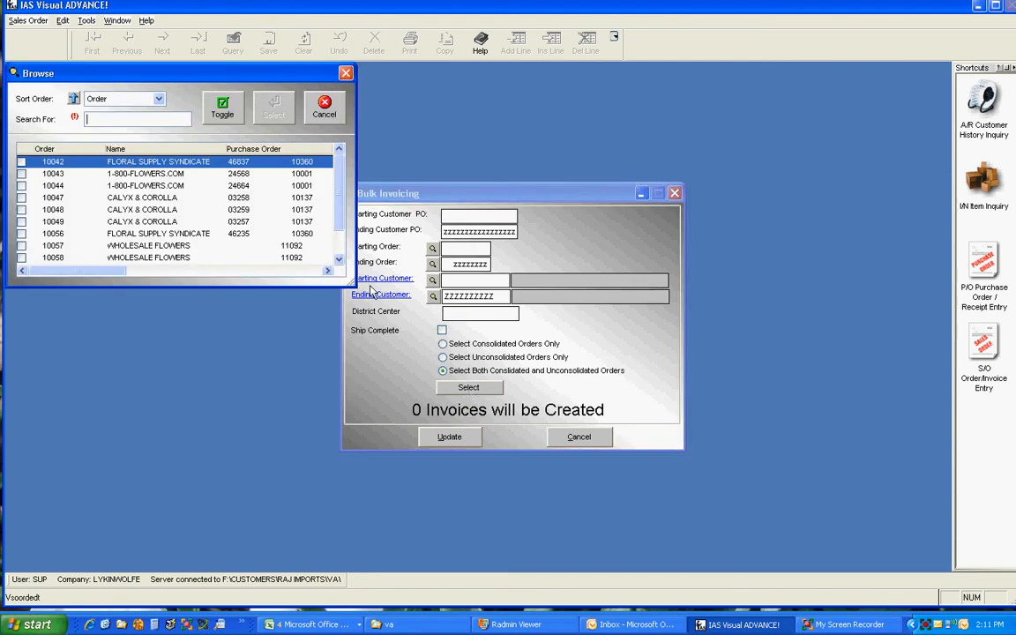
pyautogui.moveTo(354, 283); pyautogui.dragTo(394, 487)
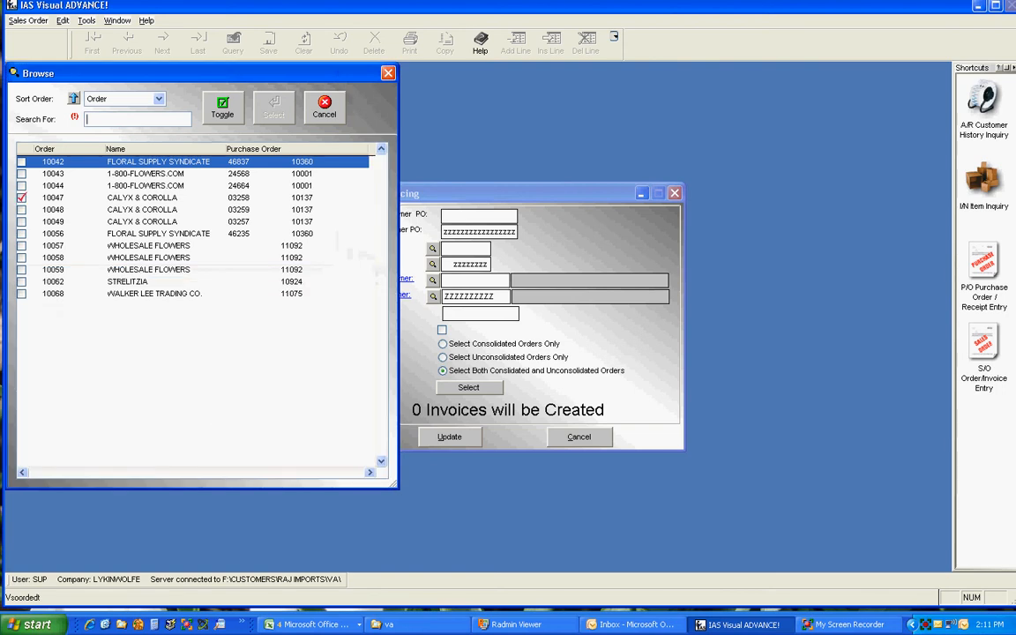
pyautogui.click(21, 197)
pyautogui.click(21, 209)
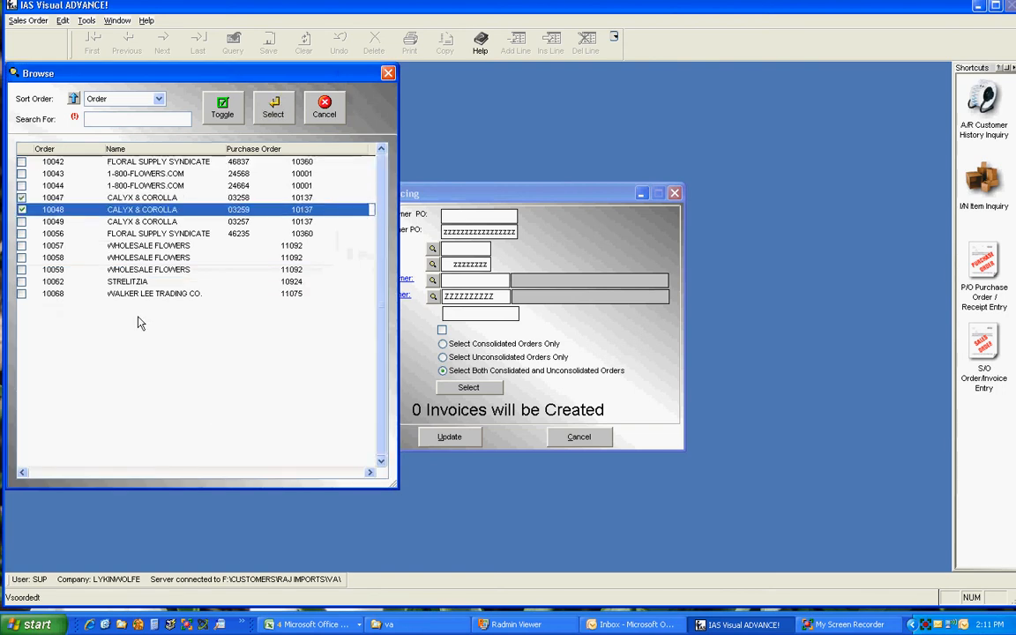
pyautogui.click(274, 105)
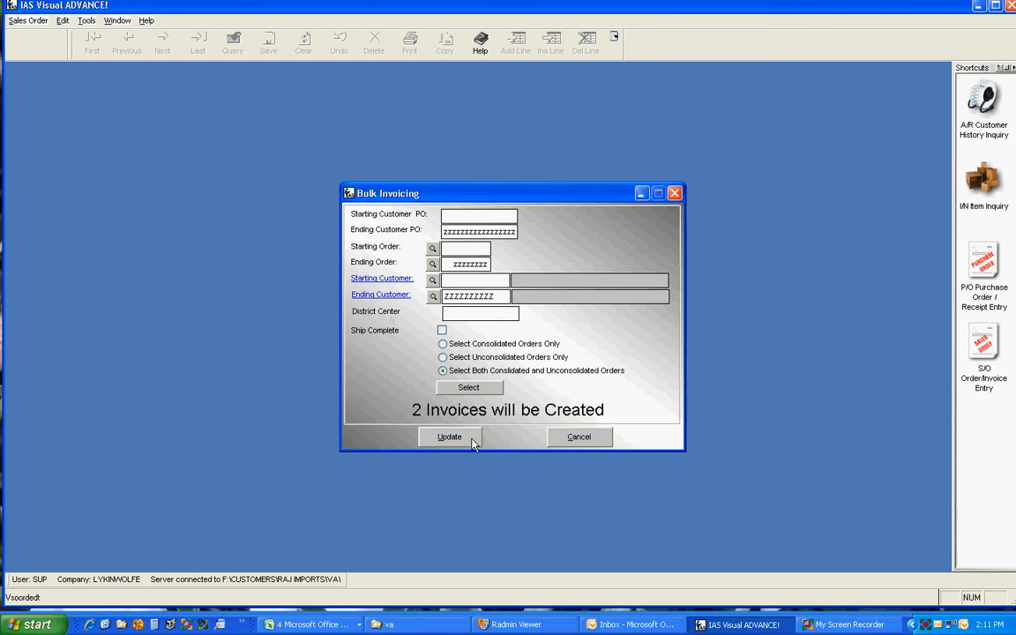
# Run the bulk invoice update for the selected orders, preview the Bulk Invoice List on screen and close it.
pyautogui.click(442, 330)
pyautogui.click(448, 440)
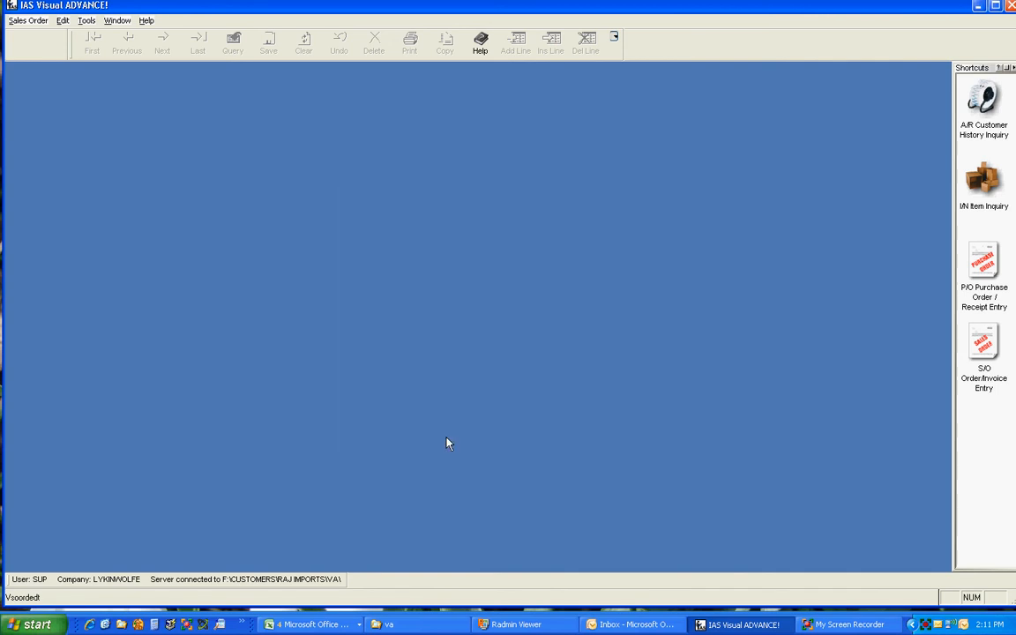
pyautogui.click(580, 342)
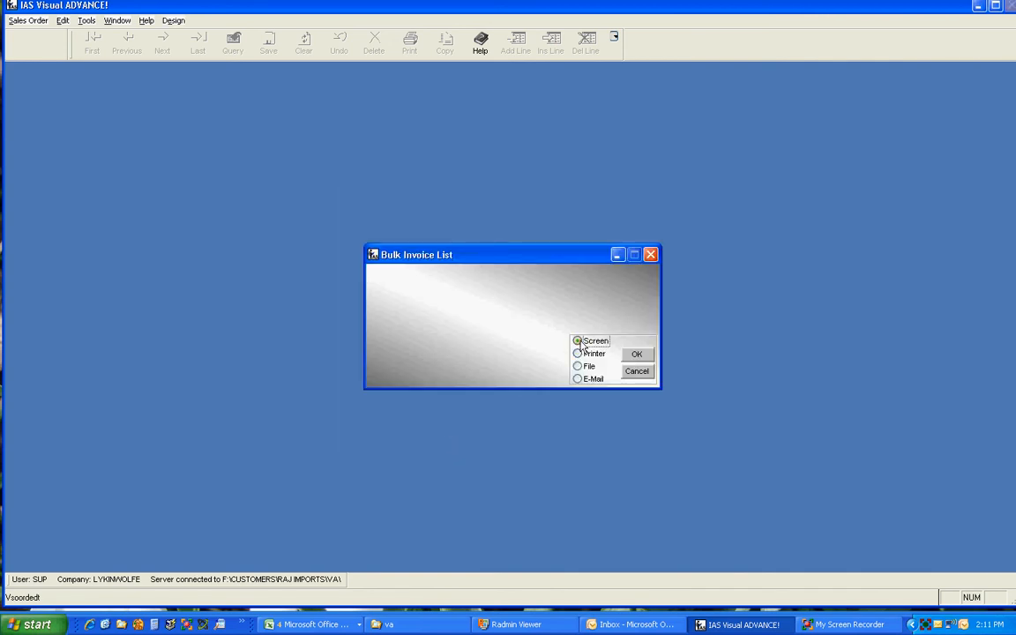
pyautogui.click(636, 354)
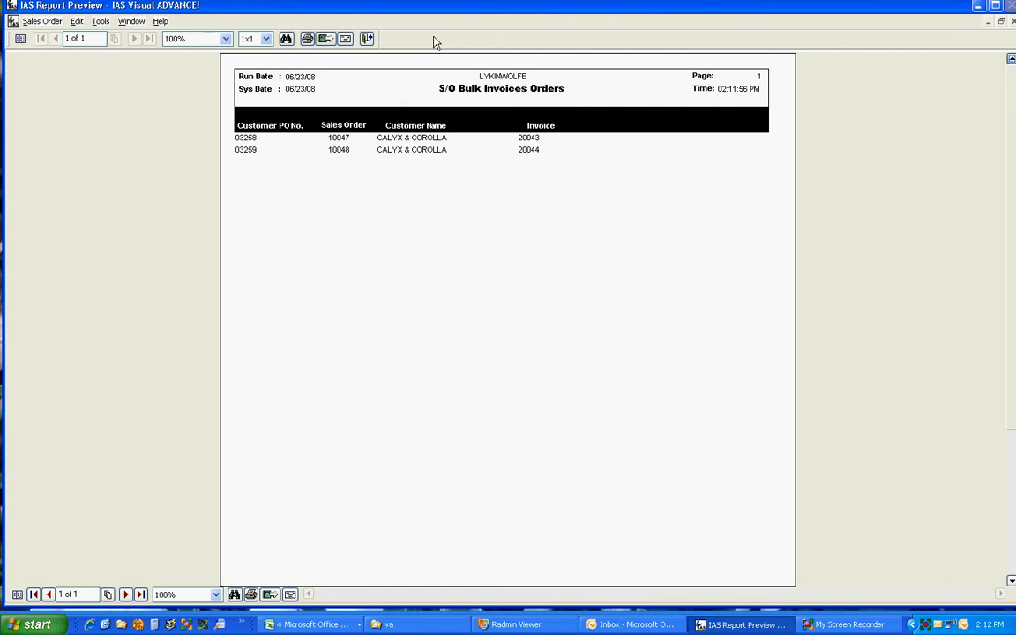
pyautogui.click(367, 39)
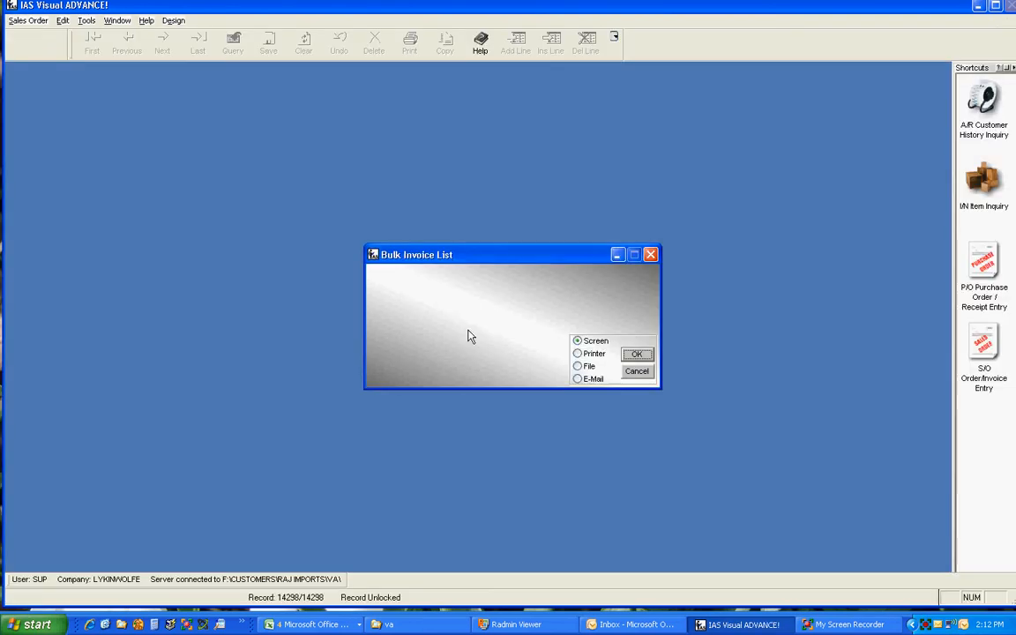
pyautogui.click(640, 371)
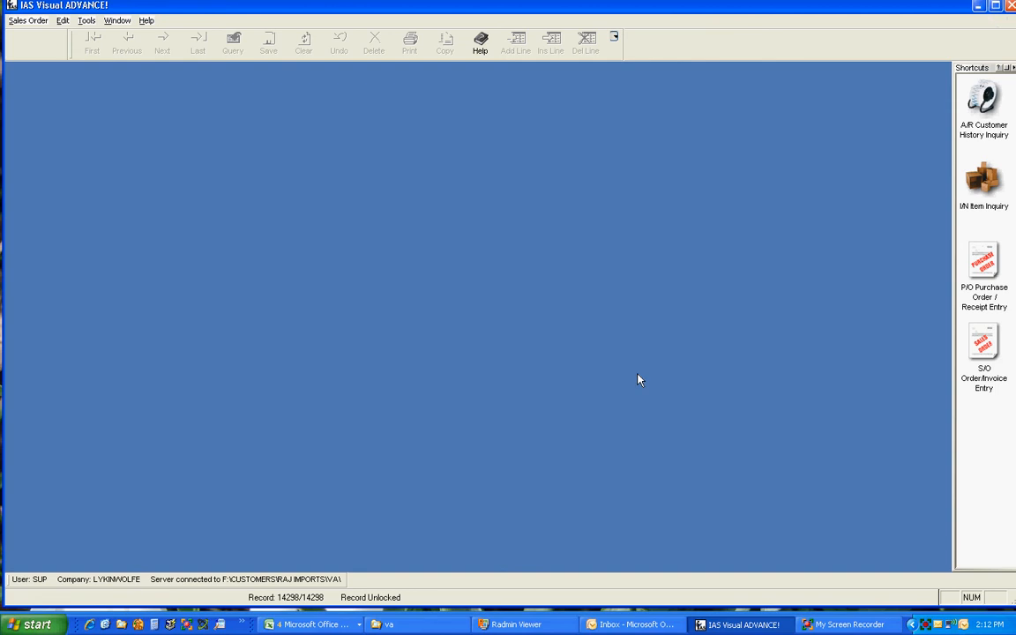
# Open Sales Order Printing and choose Print Invoice as the document type.
pyautogui.click(26, 21)
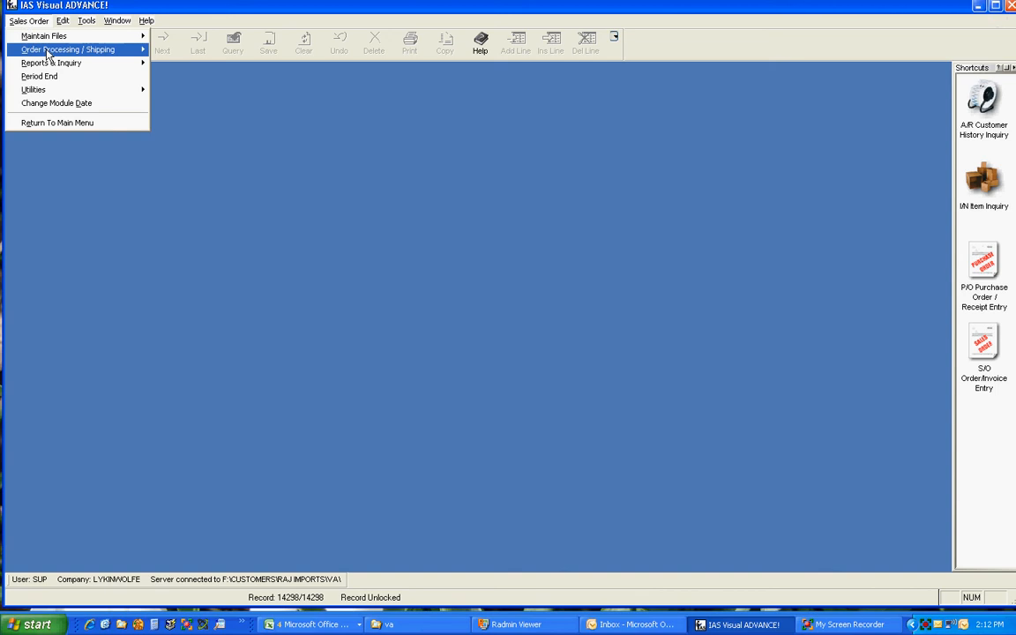
pyautogui.moveTo(48, 53)
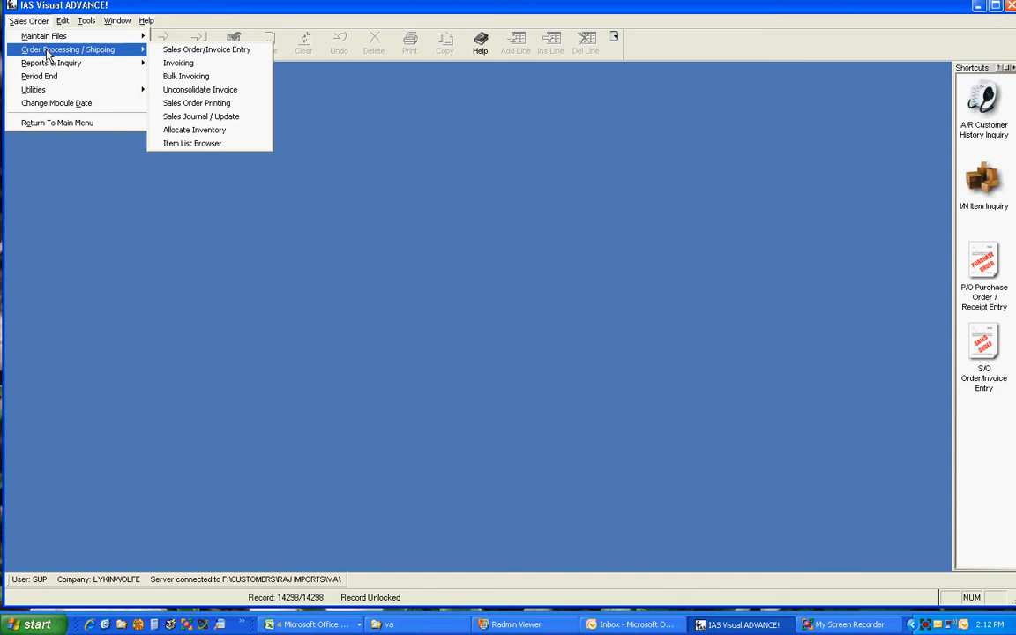
pyautogui.click(225, 107)
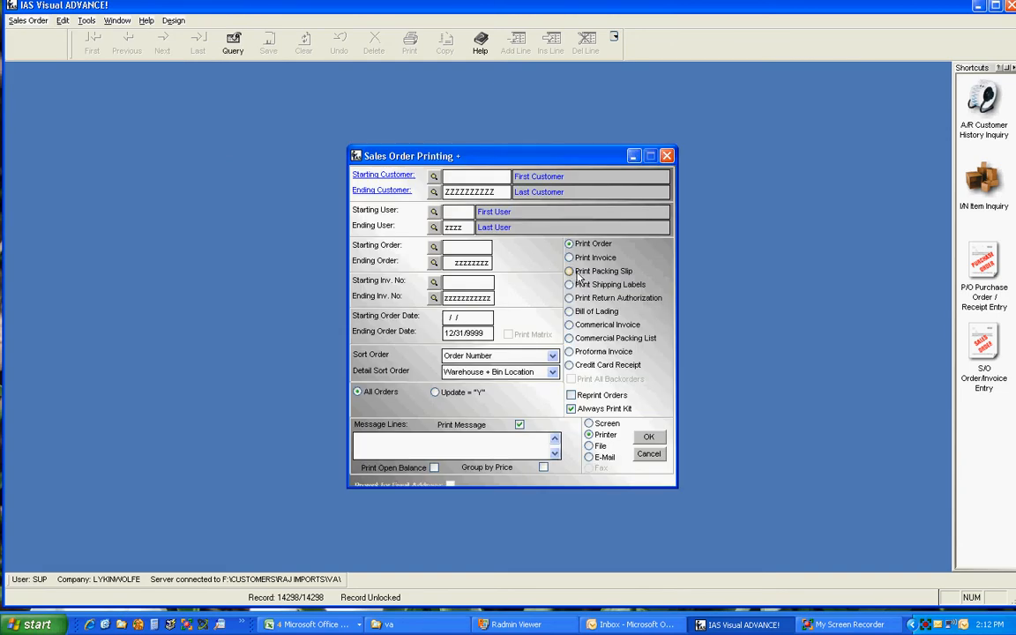
pyautogui.click(570, 258)
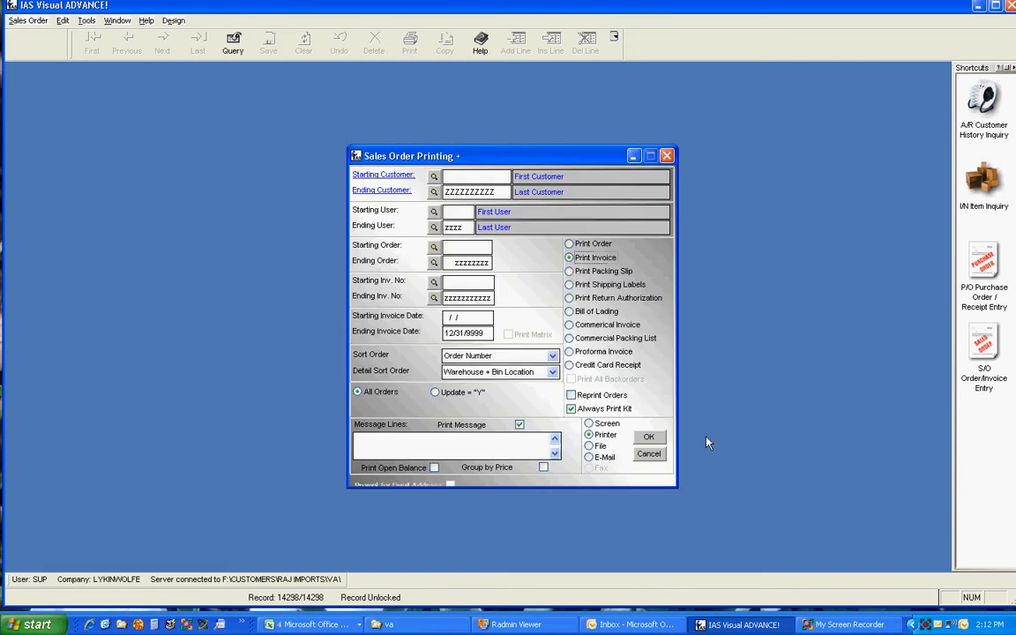
pyautogui.click(658, 443)
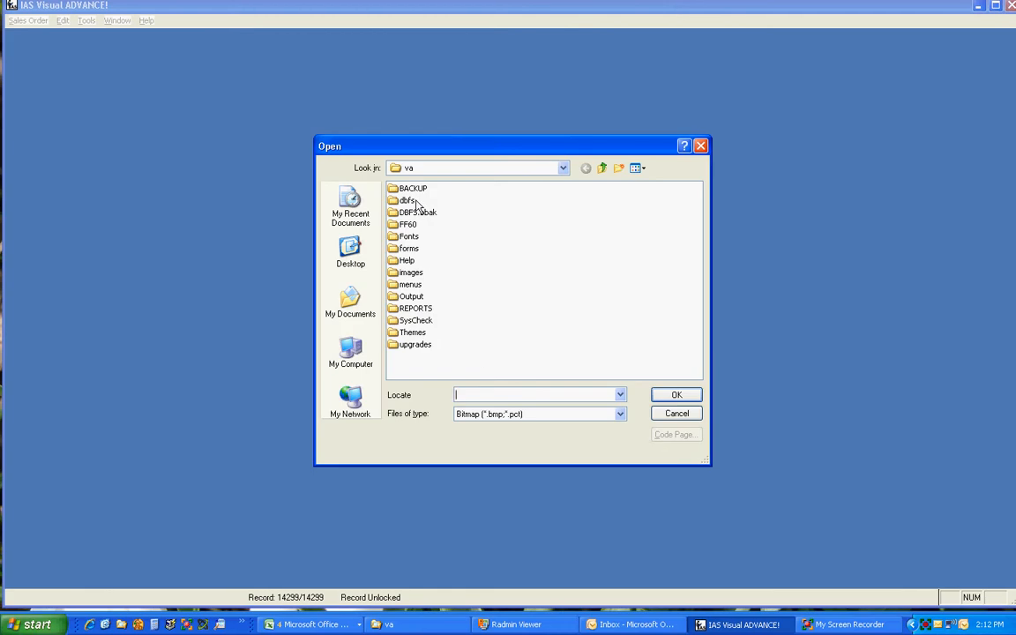
pyautogui.doubleClick(407, 224)
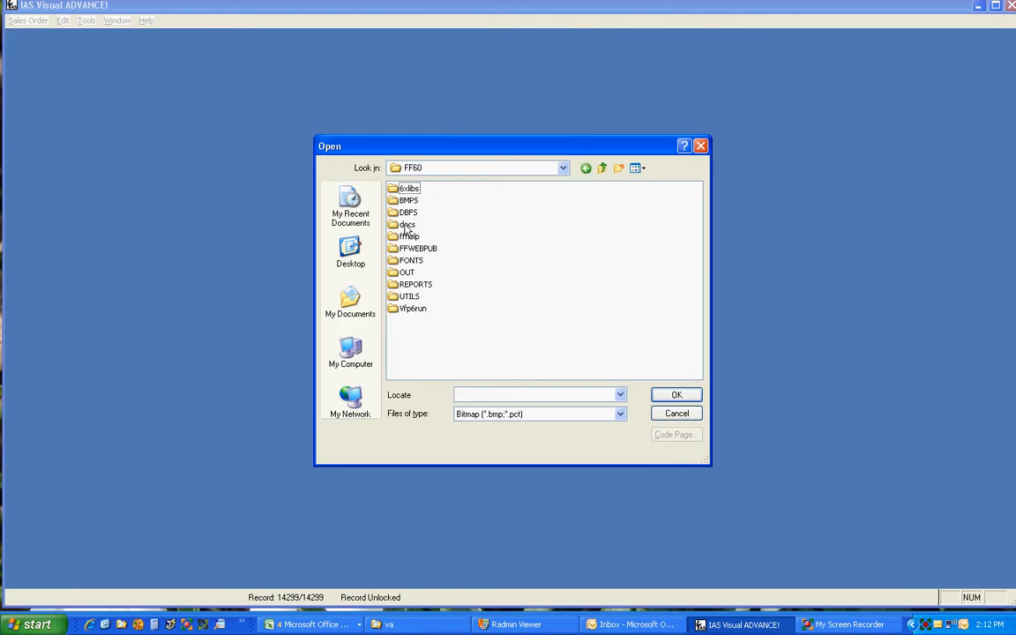
pyautogui.doubleClick(407, 201)
pyautogui.doubleClick(401, 207)
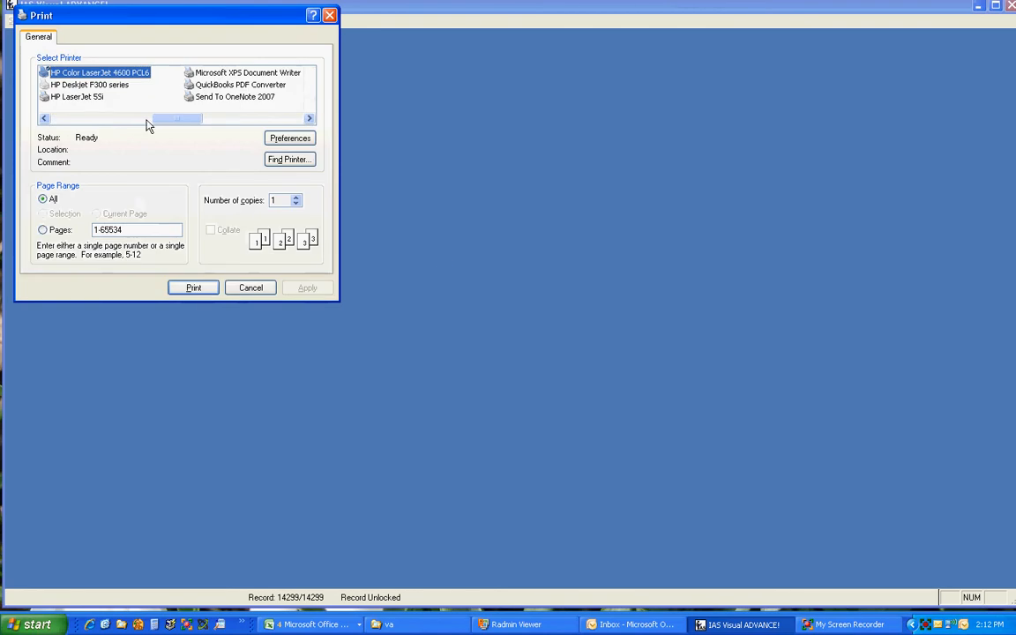
pyautogui.click(252, 287)
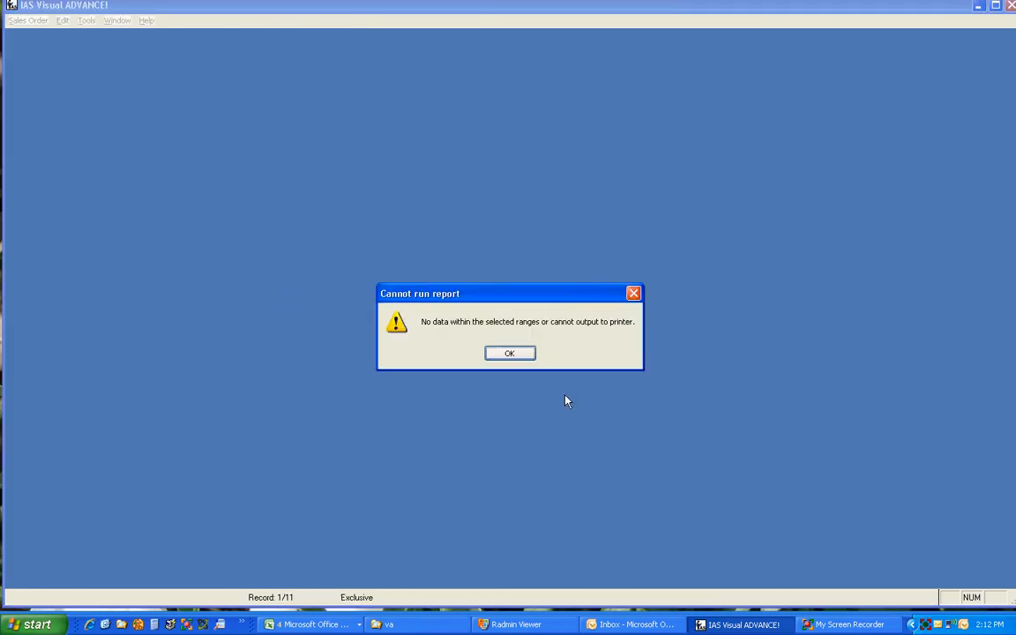
pyautogui.click(510, 354)
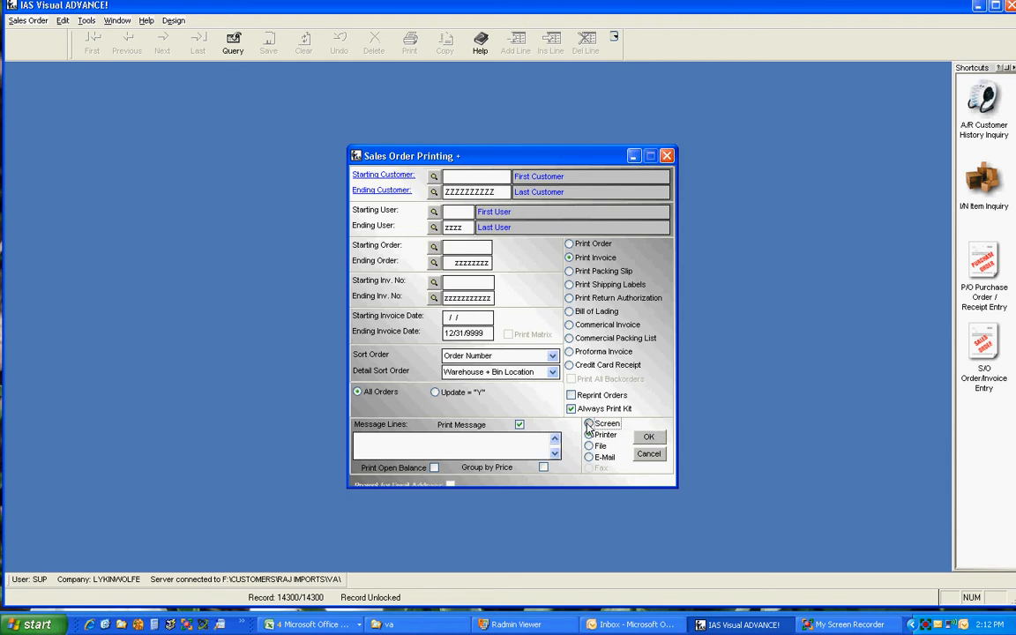
# Output the invoices to the screen, supplying the requested bitmap from the BMPS folder inside FF60.
pyautogui.click(649, 437)
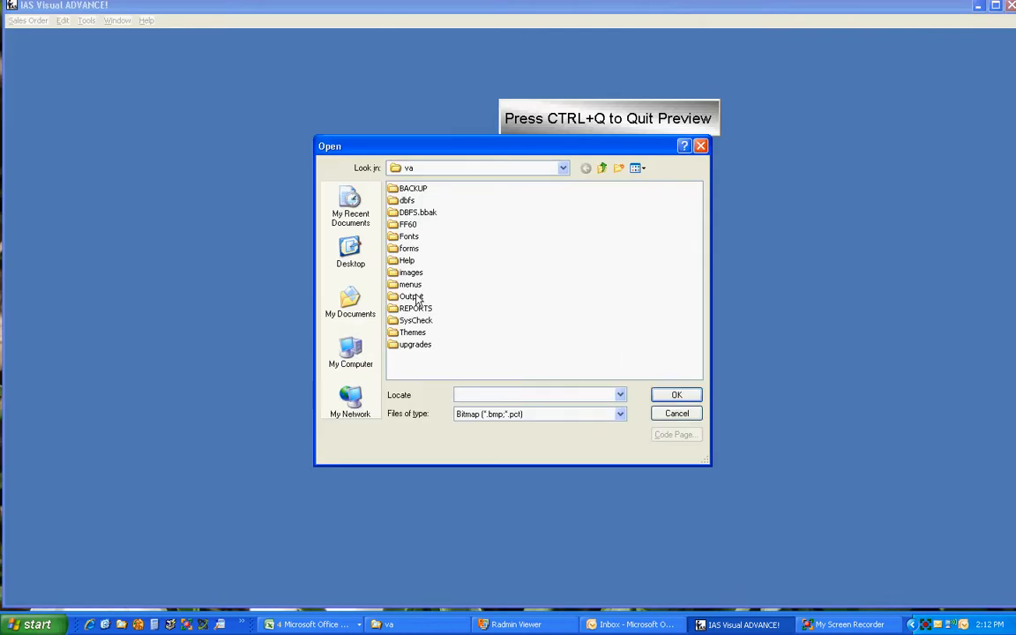
pyautogui.doubleClick(404, 226)
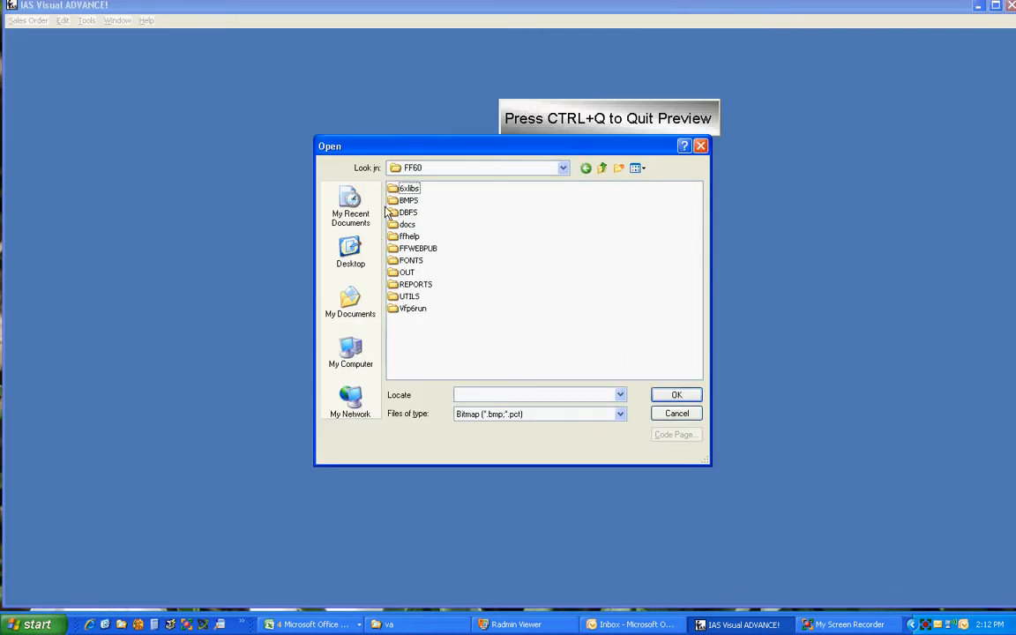
pyautogui.doubleClick(408, 200)
pyautogui.doubleClick(421, 202)
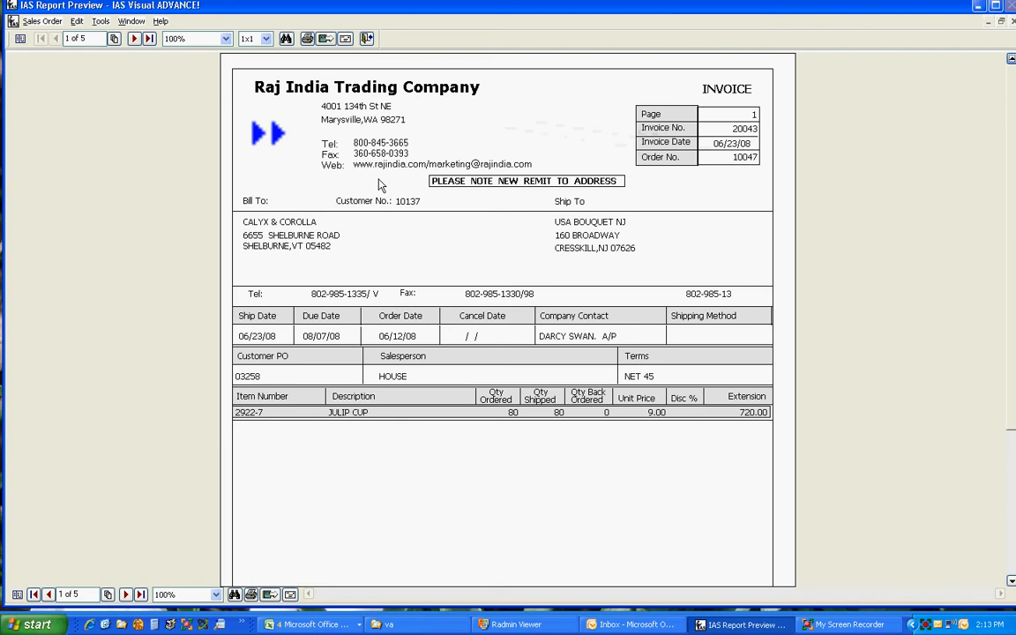
# Review every page of the invoice preview, including the last credit memo's totals, and close the preview.
pyautogui.click(136, 39)
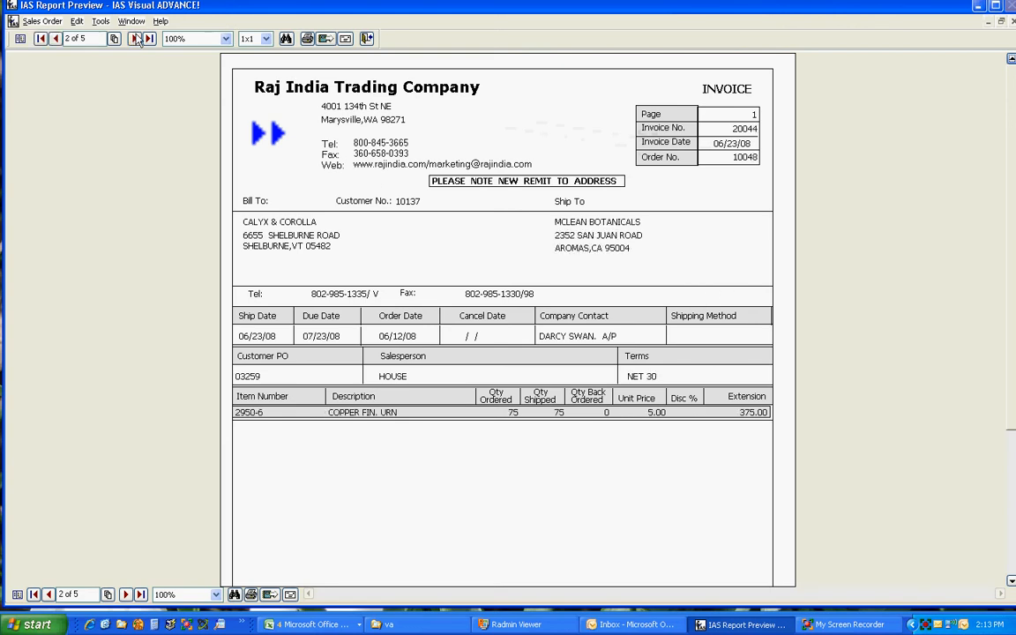
pyautogui.click(135, 39)
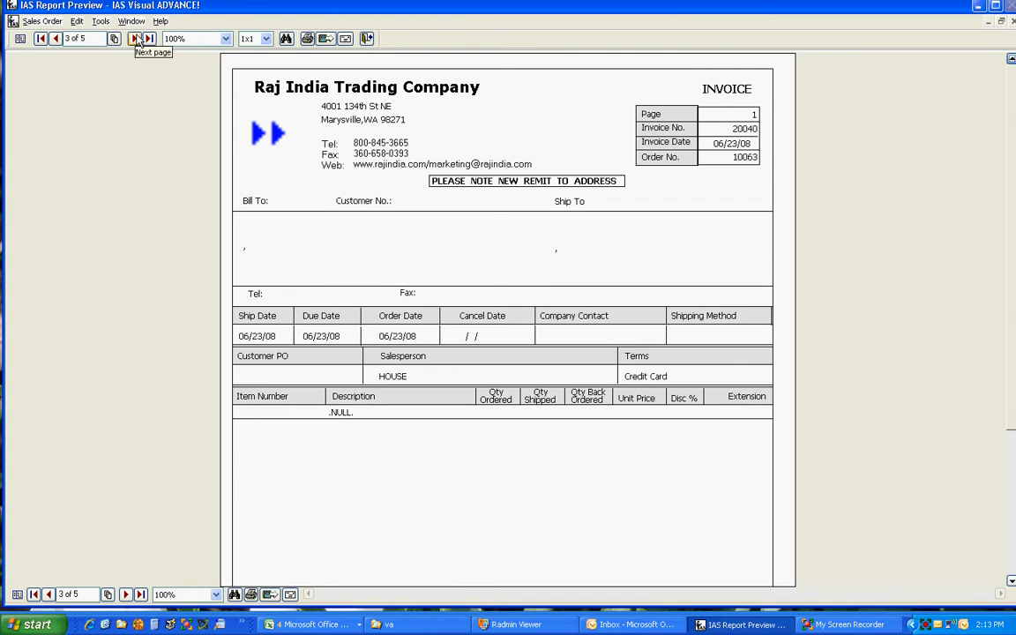
pyautogui.click(136, 38)
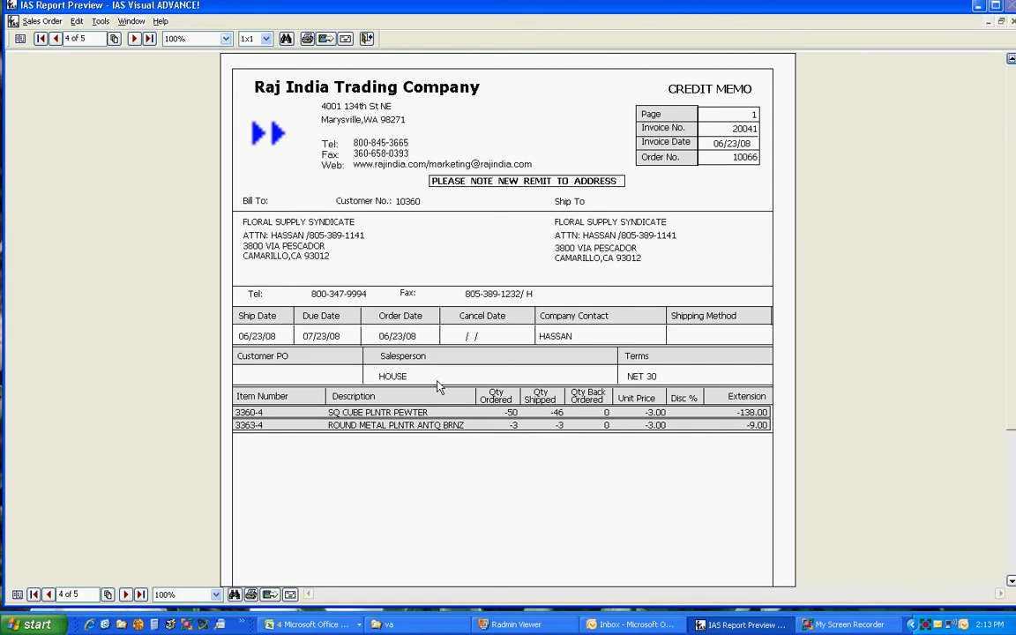
pyautogui.click(133, 39)
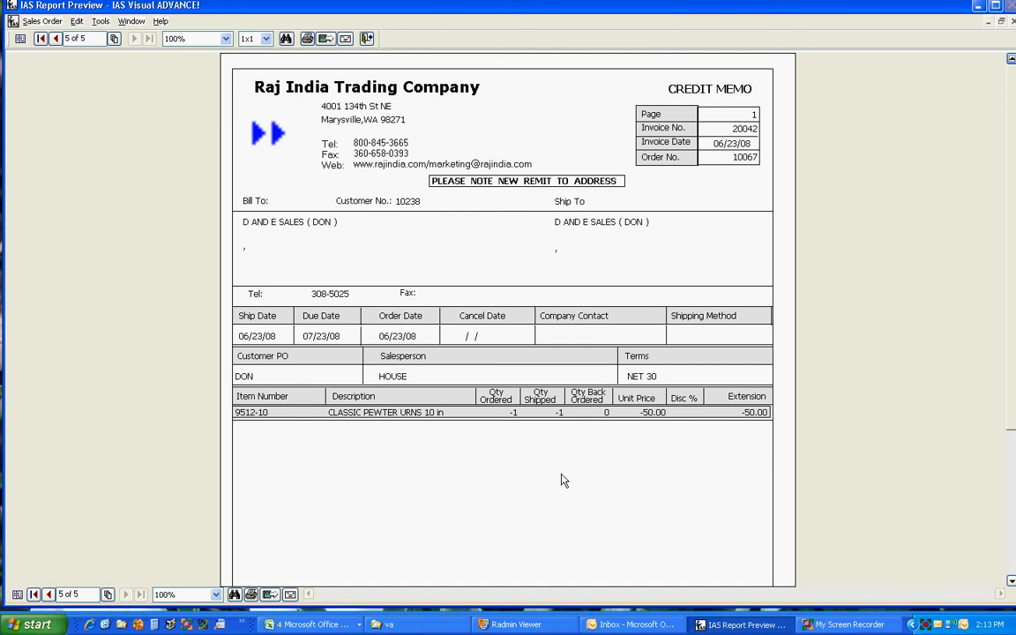
pyautogui.scroll(-3, 545, 474)
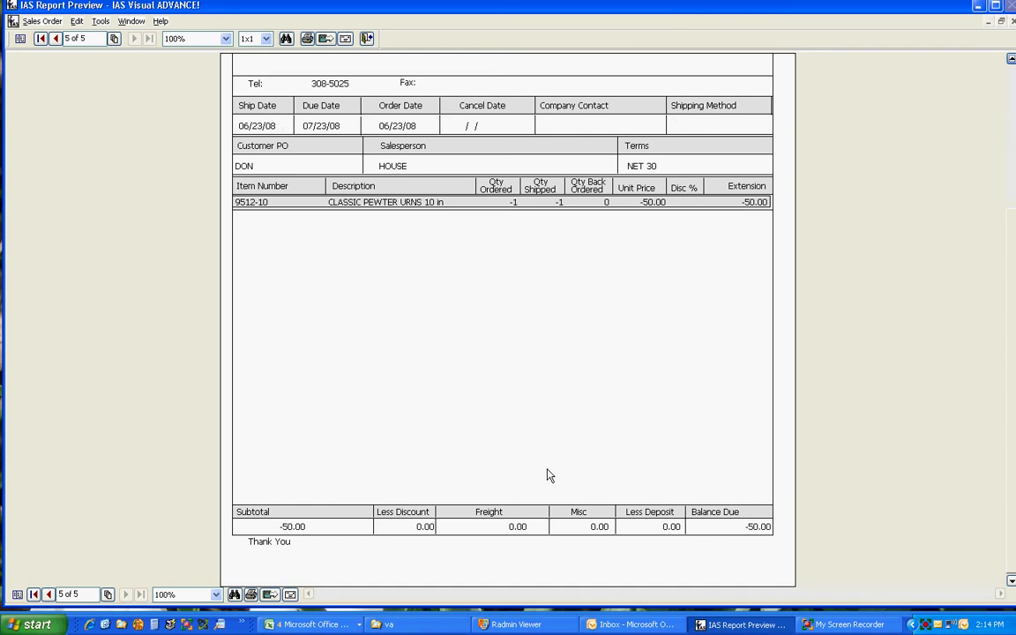
pyautogui.scroll(3, 547, 476)
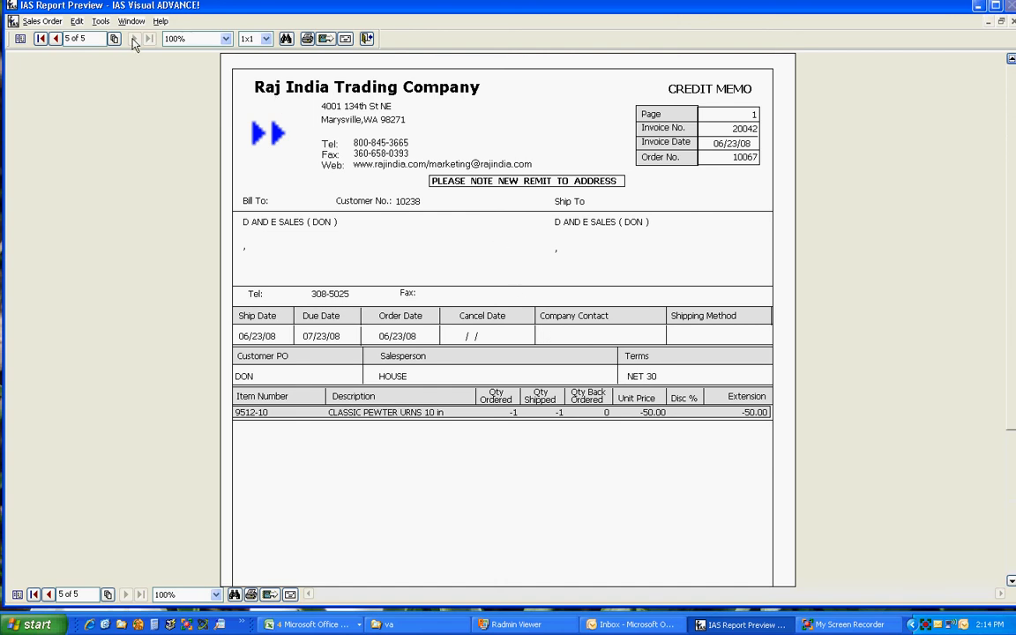
pyautogui.click(367, 41)
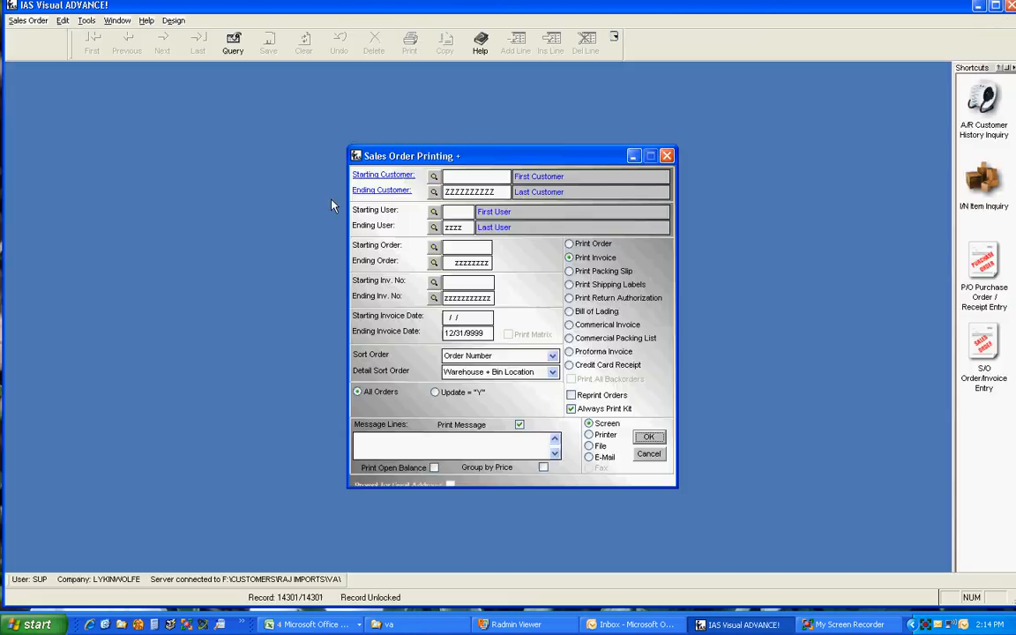
# Leave invoice printing, run the S/O Shipping and Invoice Journal / Update with the summary report on screen, and show the Sales Summary Journal.
pyautogui.click(652, 455)
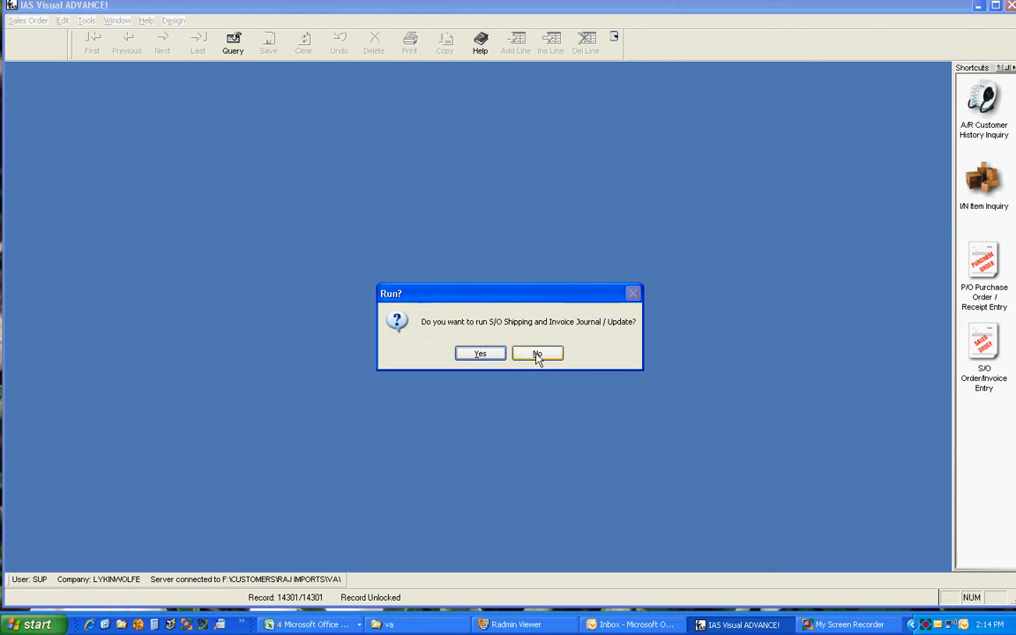
pyautogui.click(484, 359)
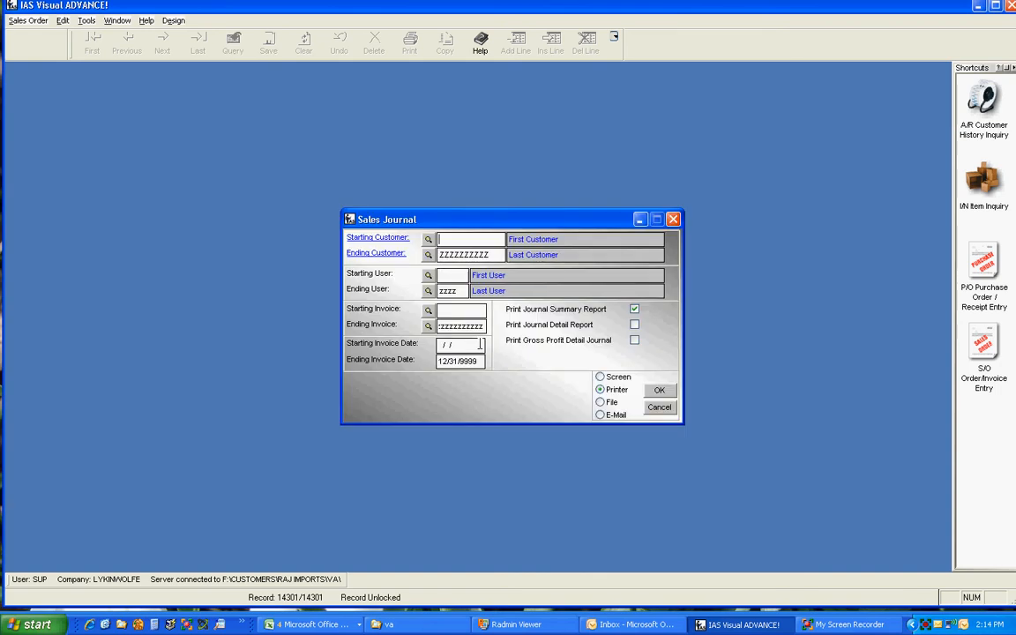
pyautogui.click(613, 378)
pyautogui.click(661, 391)
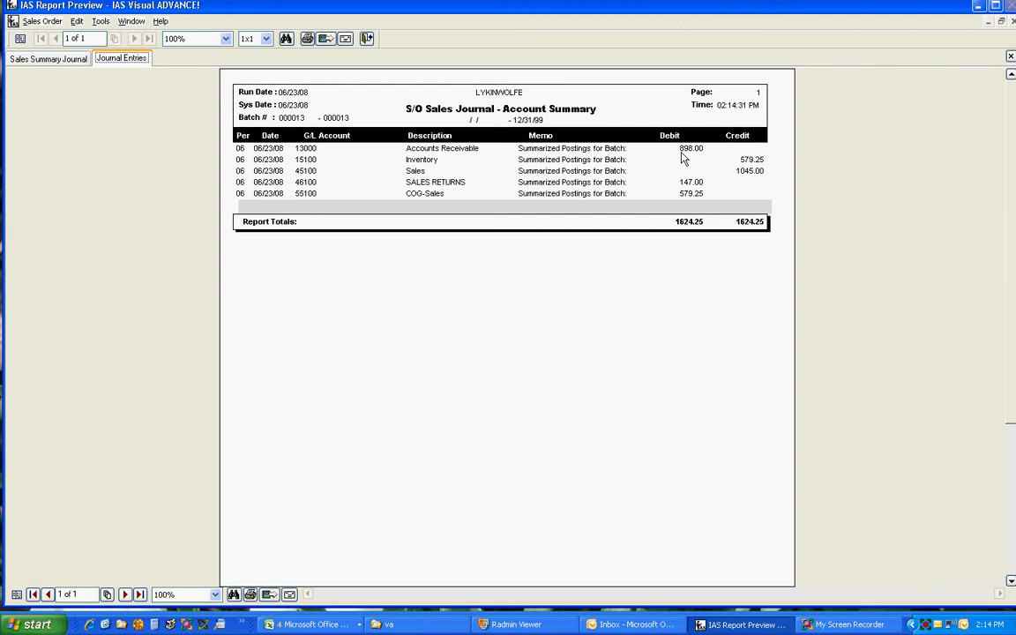
pyautogui.click(55, 58)
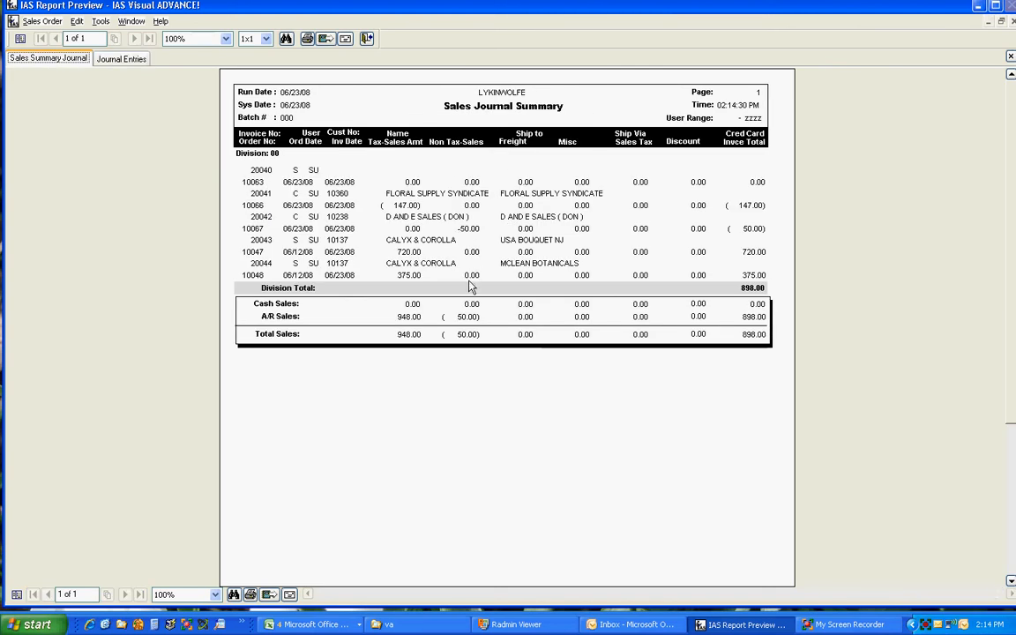
# Close the sales journal preview and run the invoice update, acknowledging its completion.
pyautogui.click(366, 39)
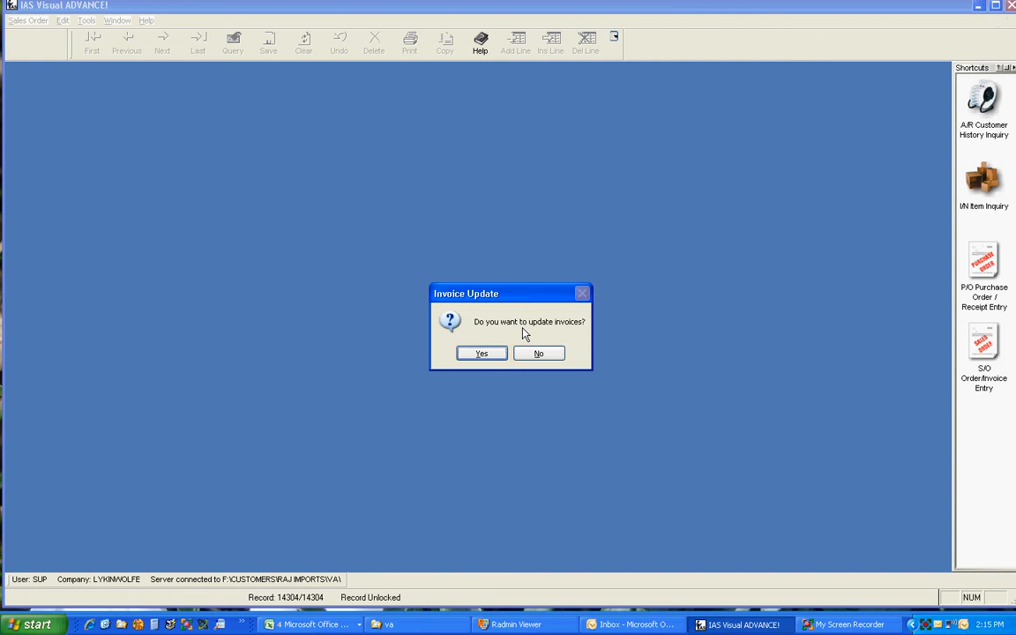
pyautogui.click(484, 356)
pyautogui.click(487, 356)
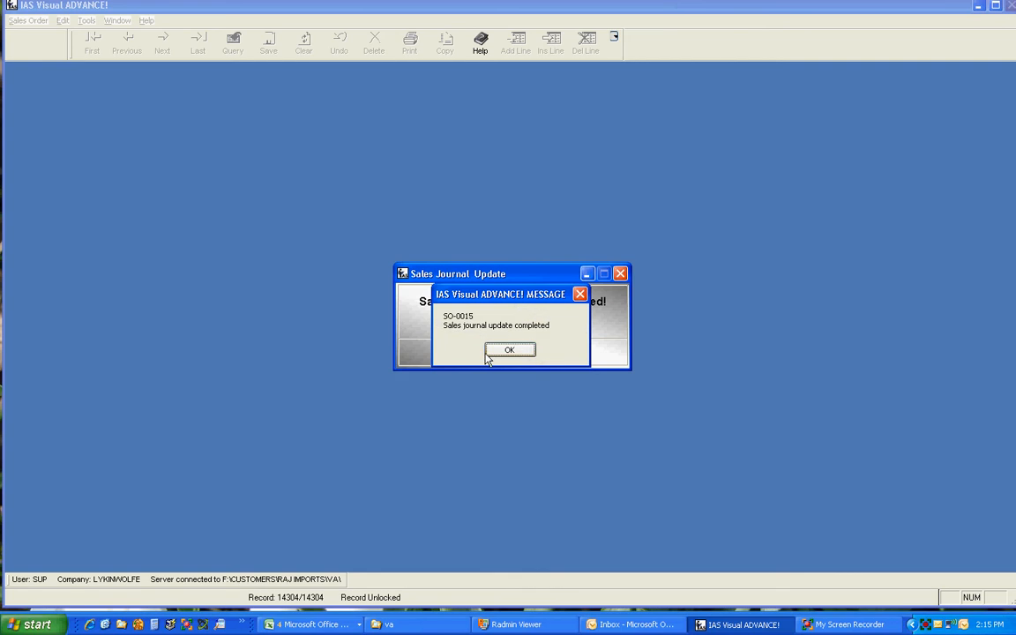
pyautogui.click(516, 346)
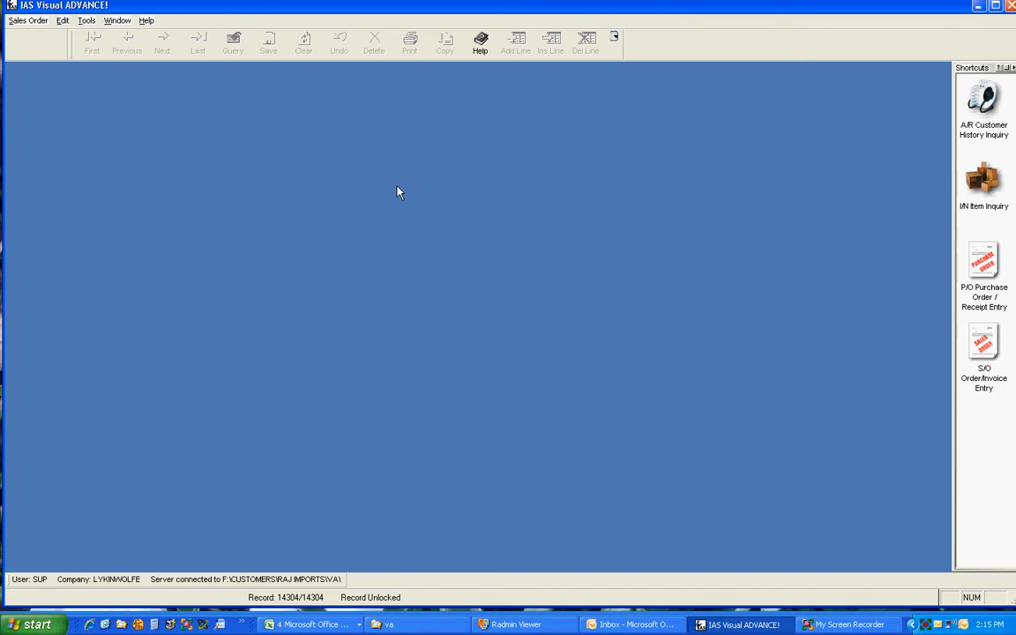
# Open Invoicing and load the second of the three Wholesale Flowers orders dated 06/13/2008.
pyautogui.click(26, 21)
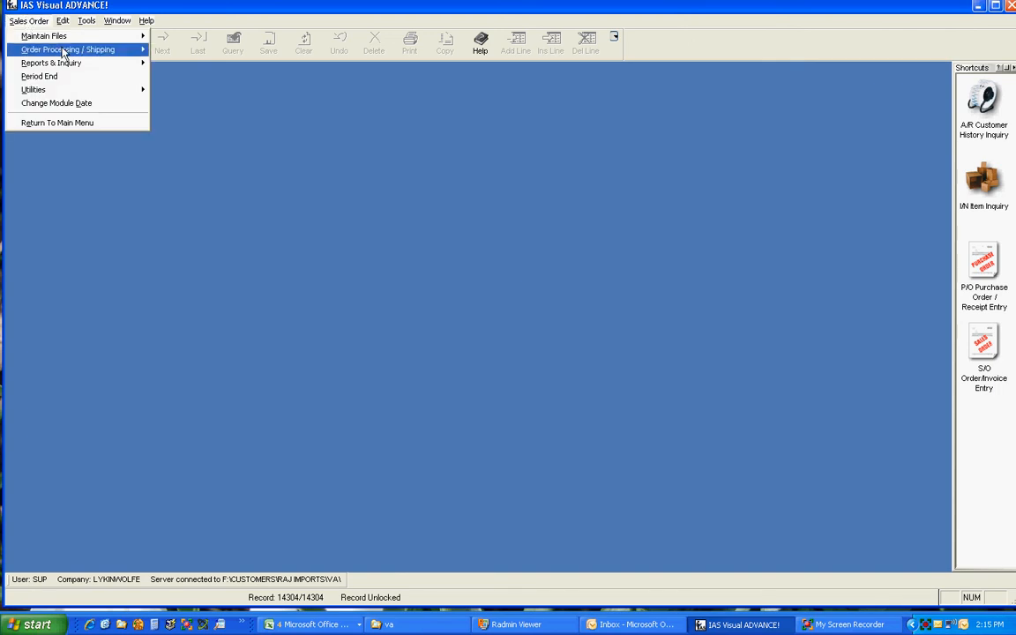
pyautogui.moveTo(58, 50)
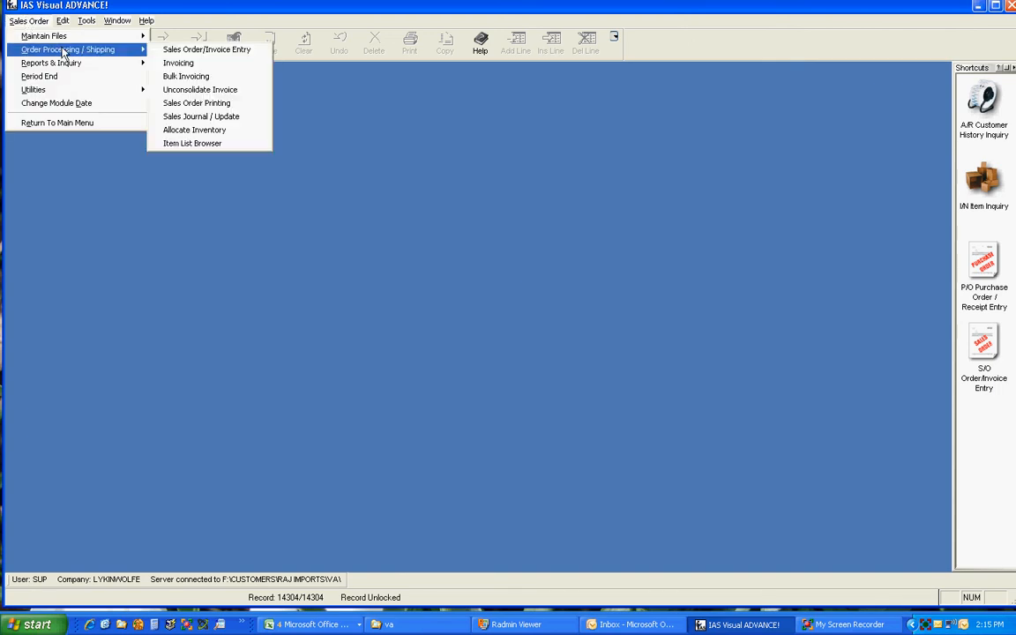
pyautogui.click(194, 64)
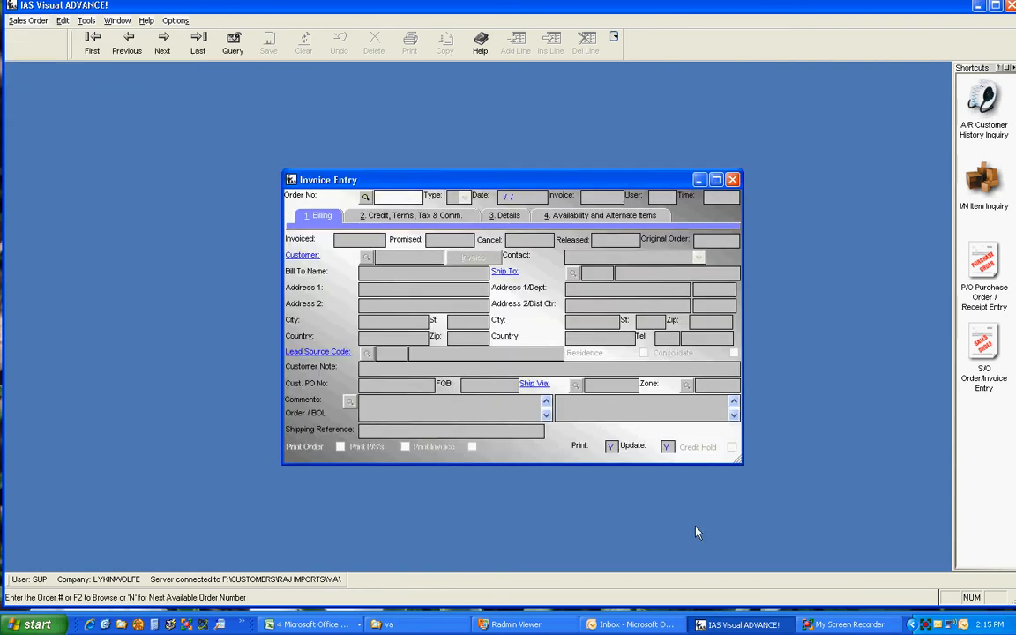
pyautogui.click(365, 198)
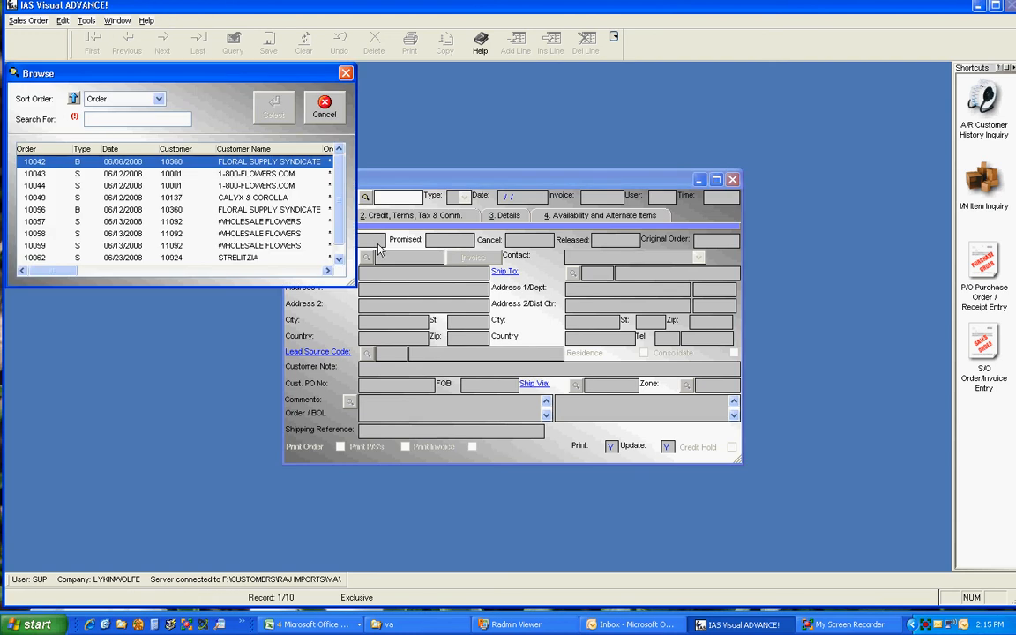
pyautogui.click(159, 232)
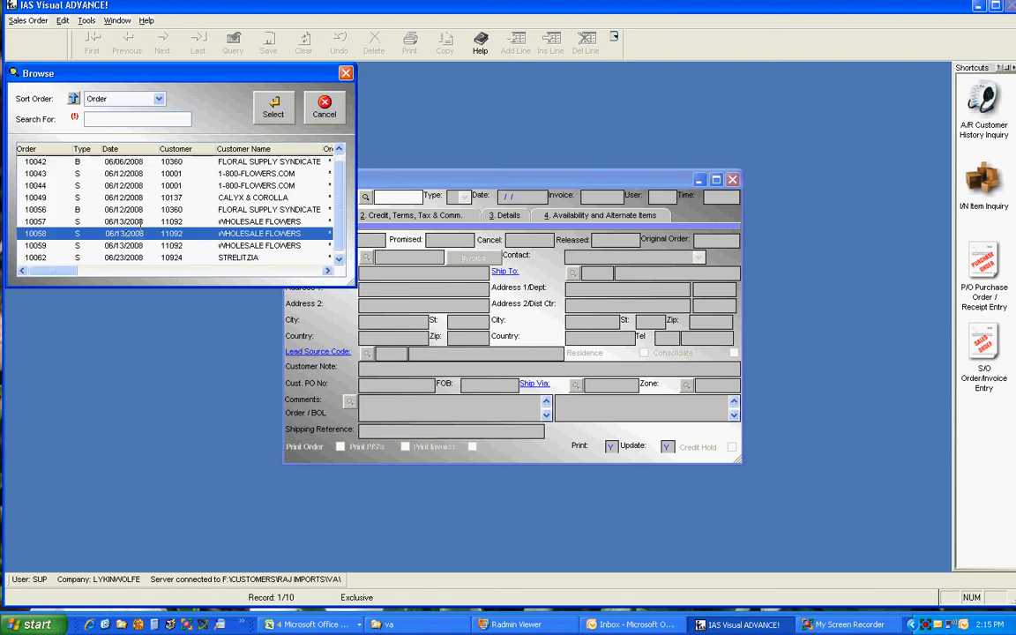
pyautogui.click(275, 106)
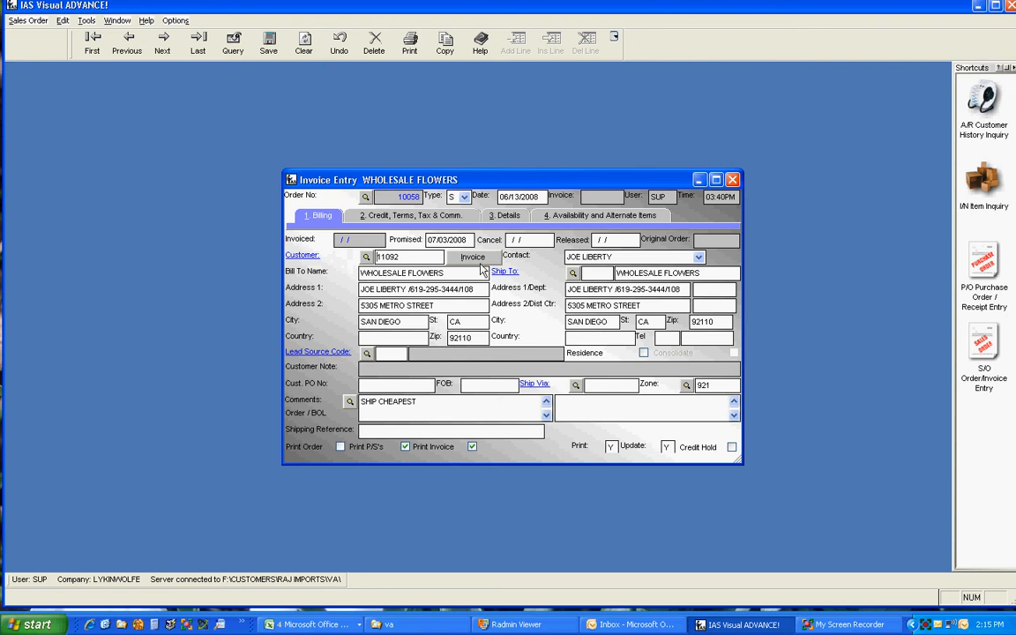
# Invoice the order as a complete shipment and show its line details.
pyautogui.click(477, 261)
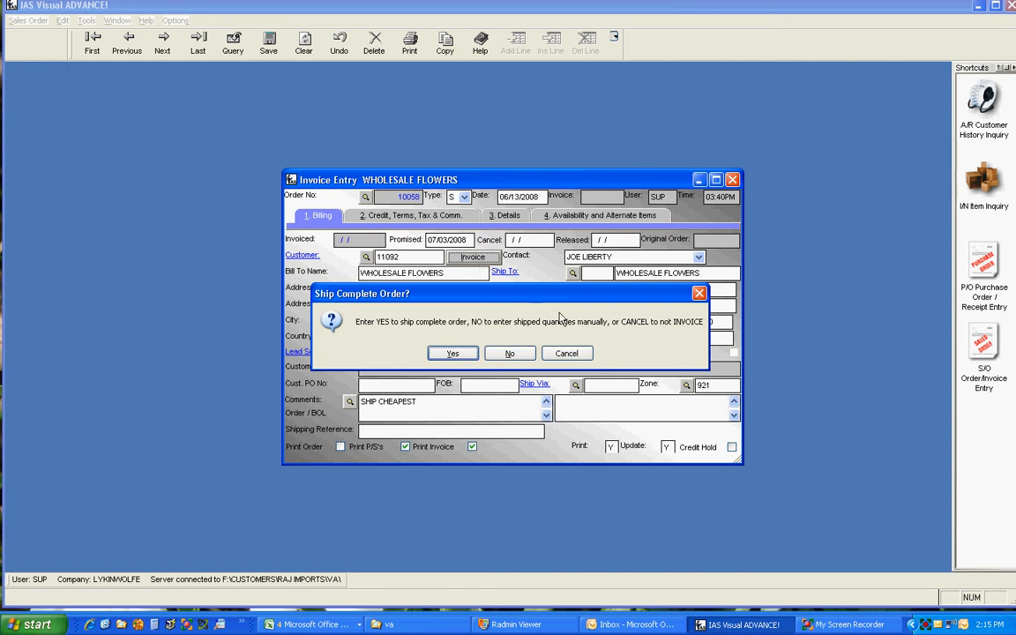
pyautogui.click(451, 355)
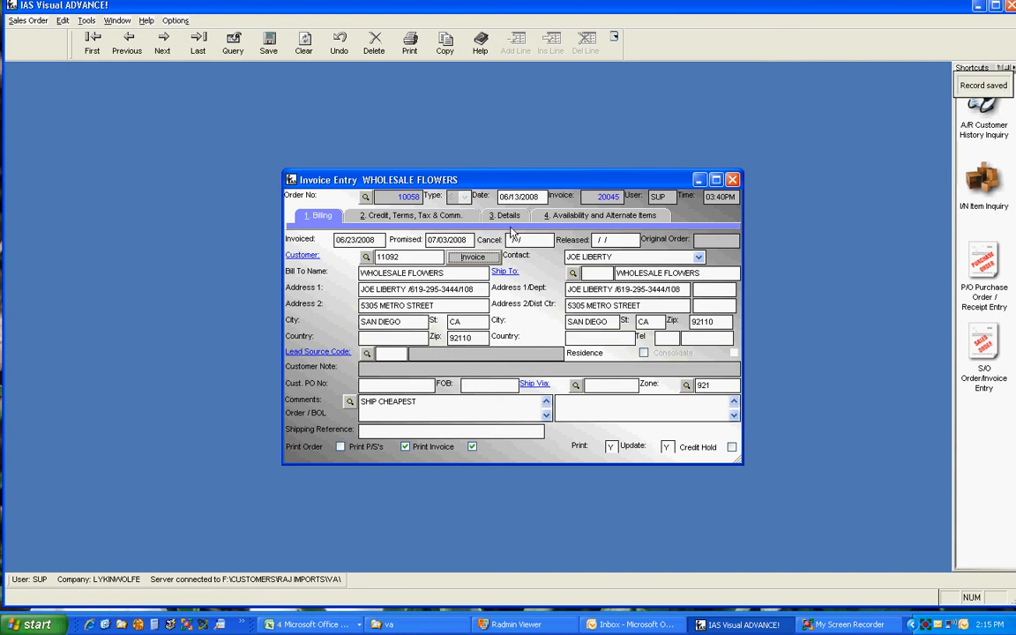
pyautogui.click(508, 217)
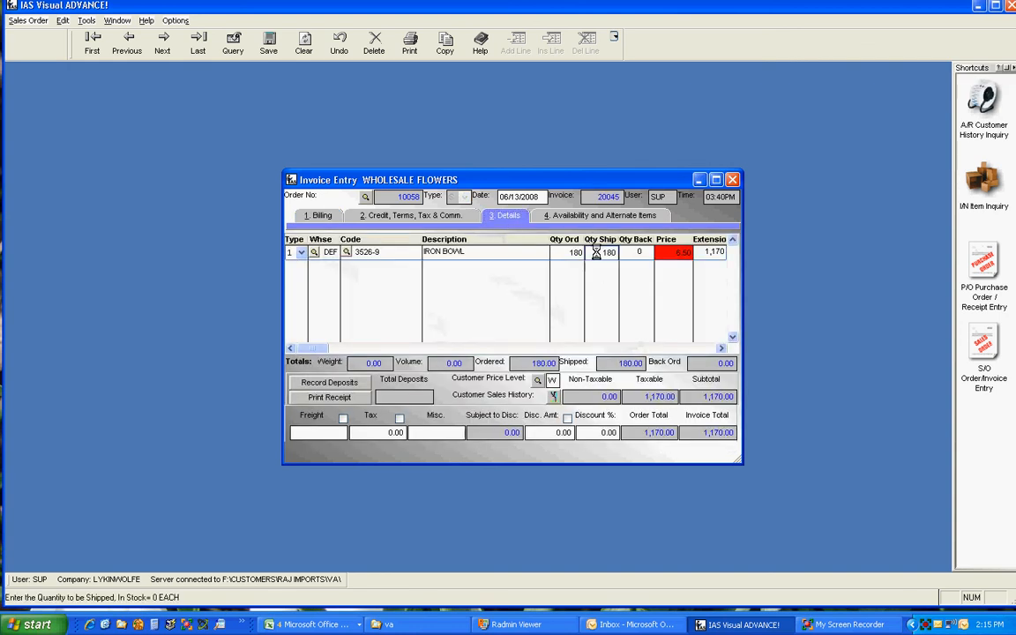
# Try to ship 100 of the IRON BOWL line, accepting the offer to place it on backorder.
pyautogui.write('100')
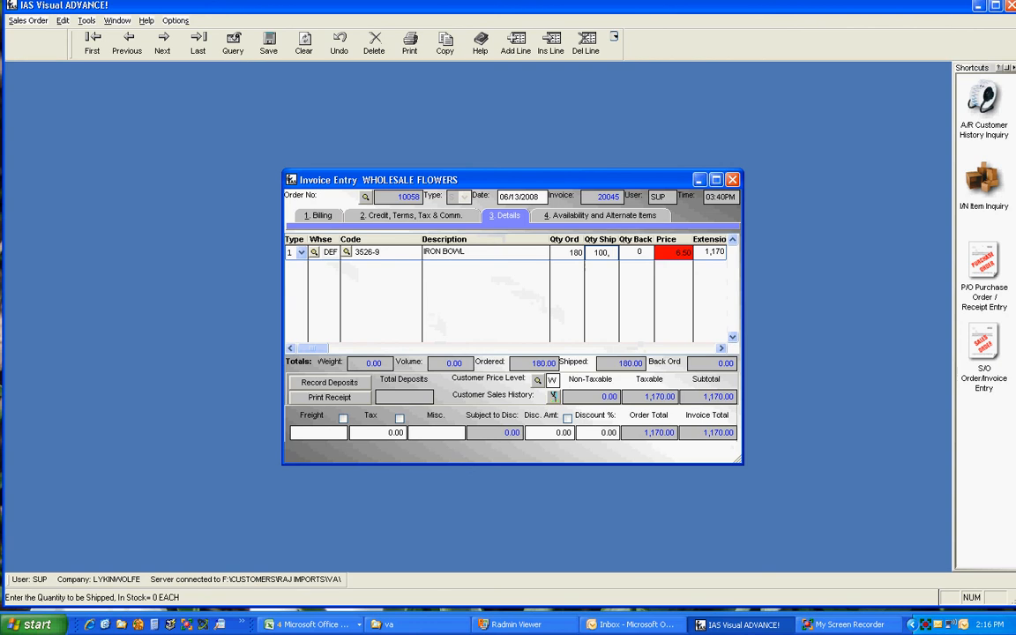
pyautogui.press('Tab')
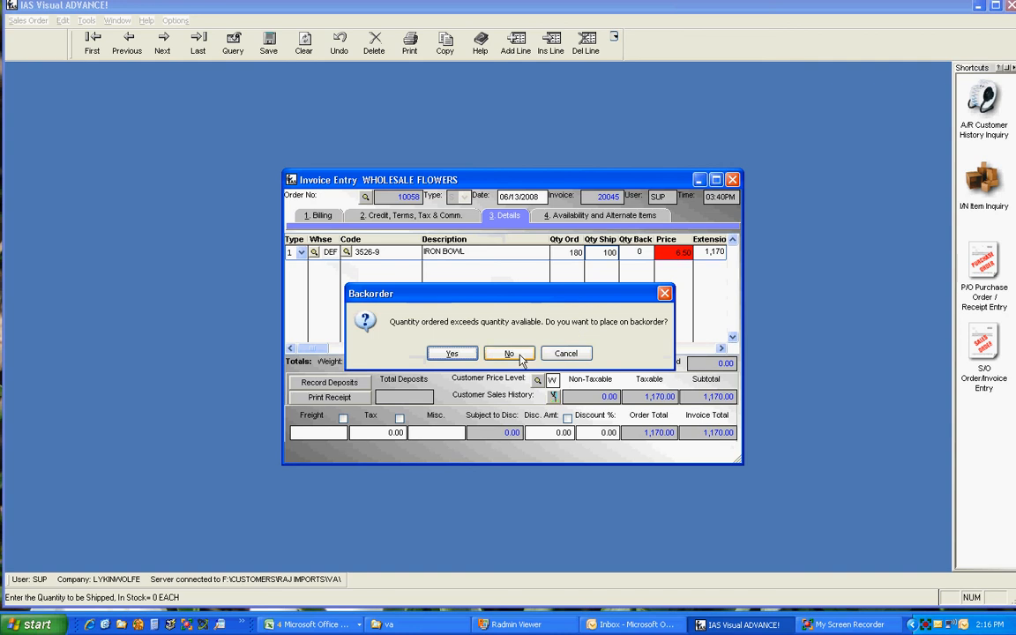
pyautogui.click(452, 353)
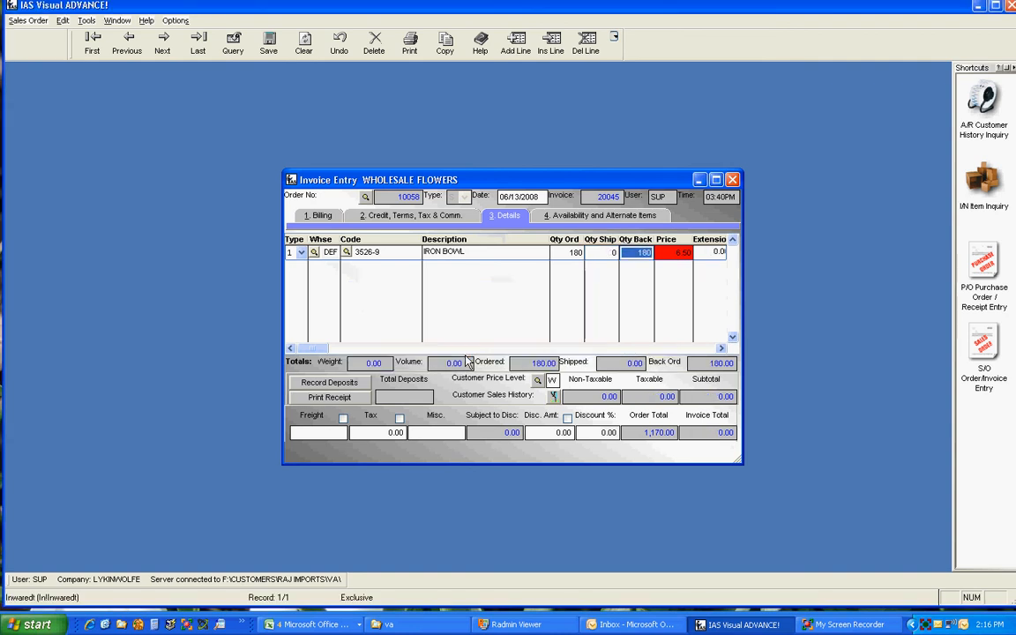
# Set the IRON BOWL line's shipped quantity to 100 and decline the backorder offer.
pyautogui.click(601, 251)
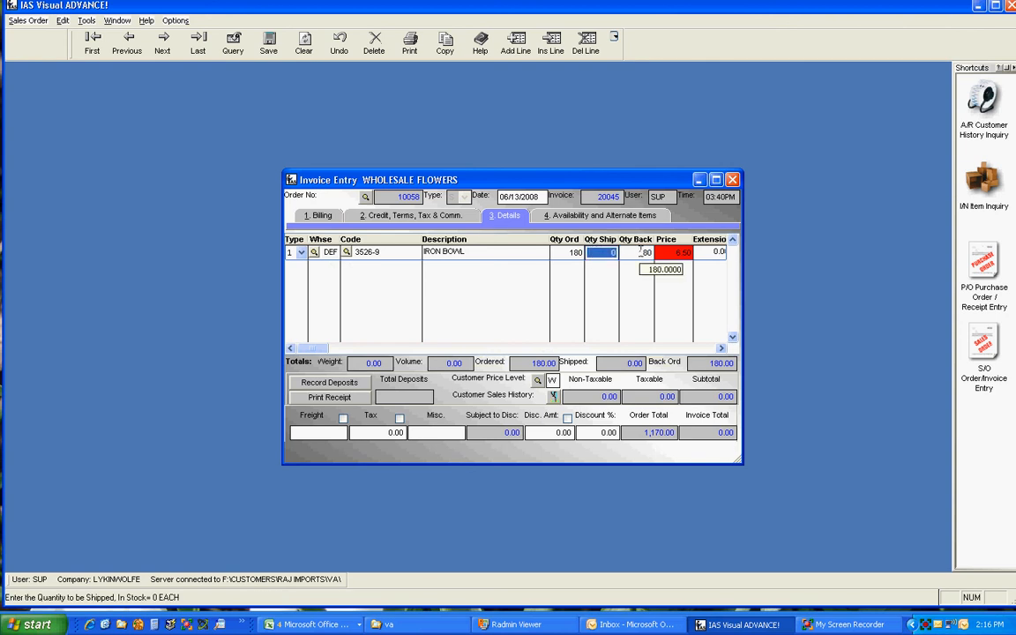
pyautogui.write('100')
pyautogui.press('Tab')
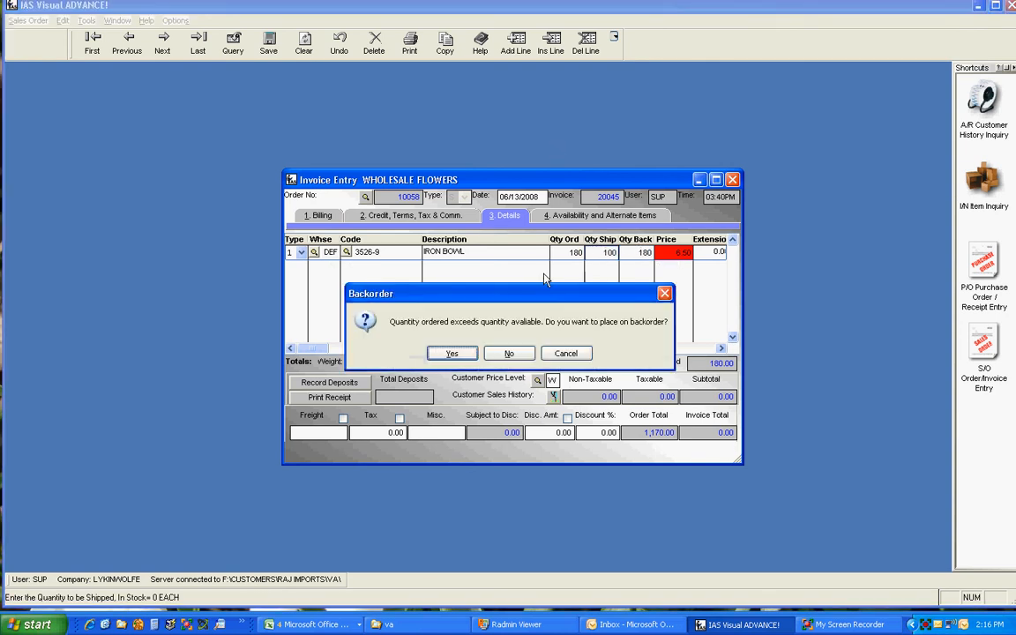
pyautogui.click(512, 353)
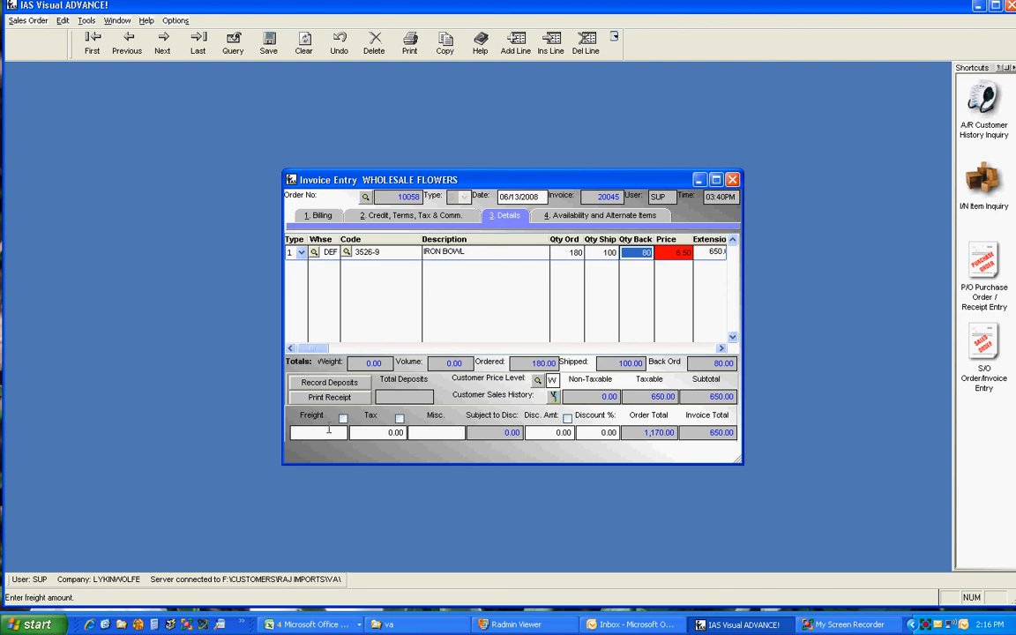
# Enable the invoice's Freight option and enter a freight charge of 45.00.
pyautogui.click(343, 418)
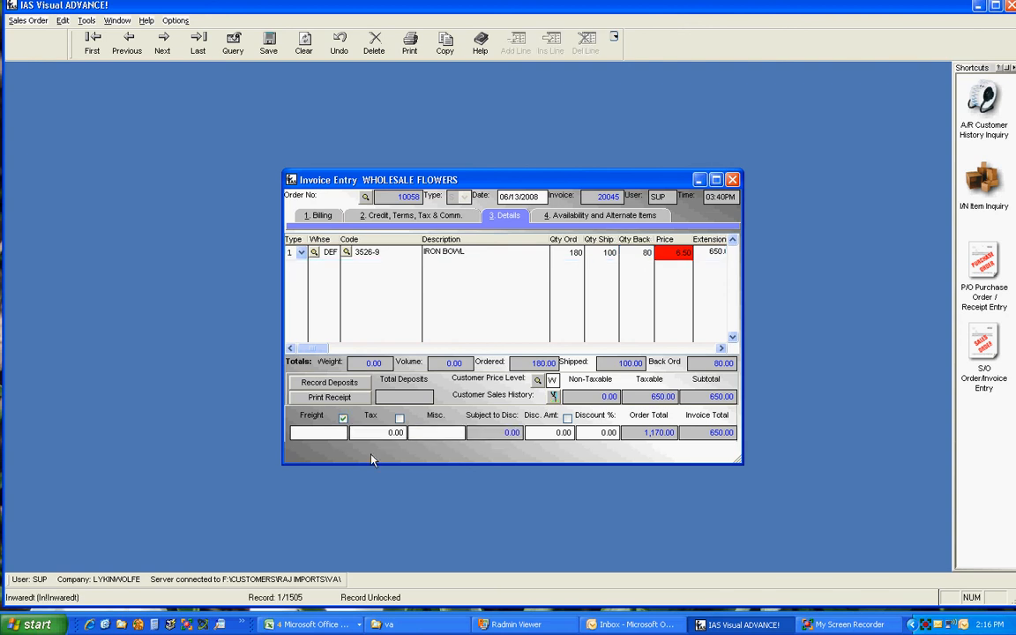
pyautogui.click(300, 433)
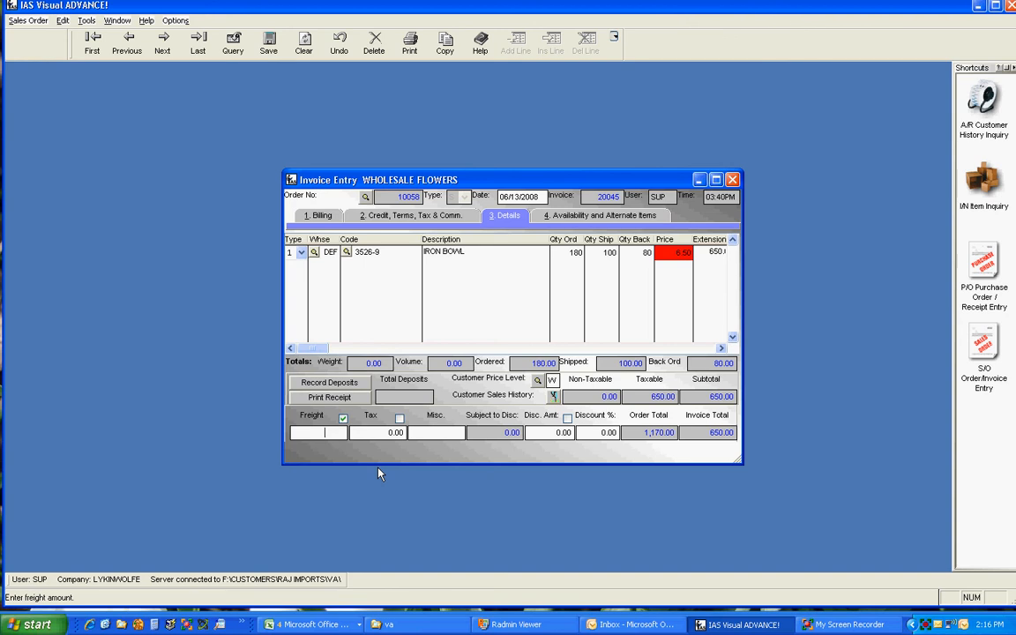
pyautogui.write('45')
pyautogui.press('Tab')
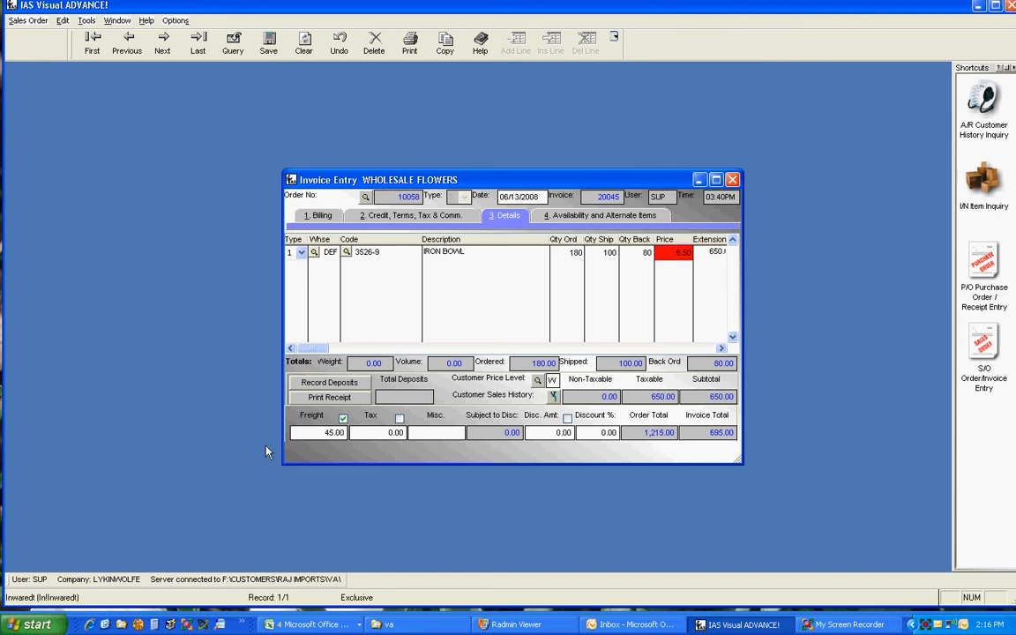
# Leave the sales tax unchanged and set the invoice's discount percentage to 10.
pyautogui.click(399, 430)
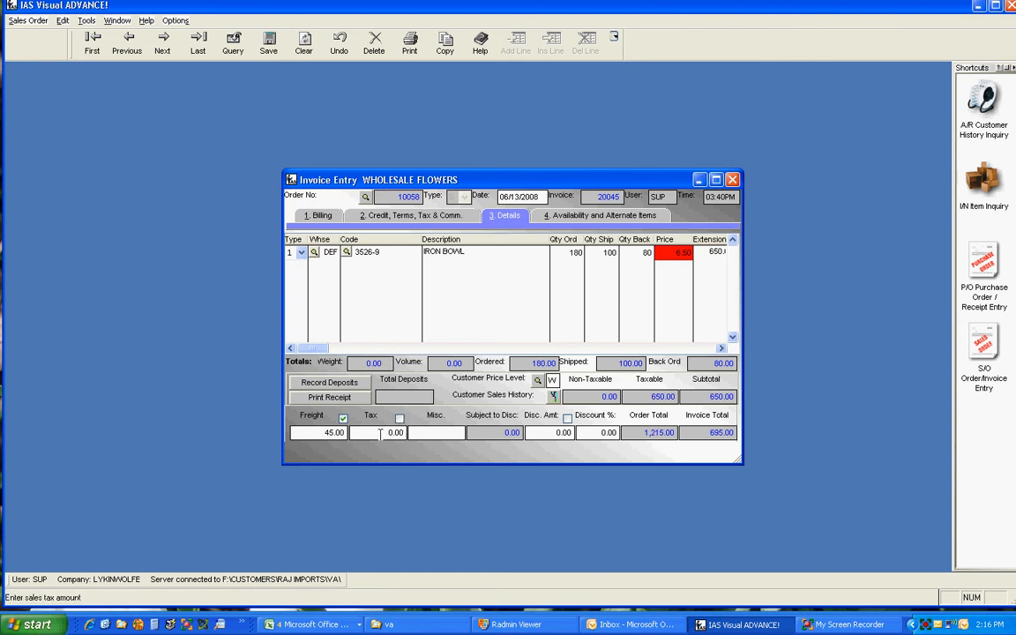
pyautogui.press('Tab')
pyautogui.click(579, 432)
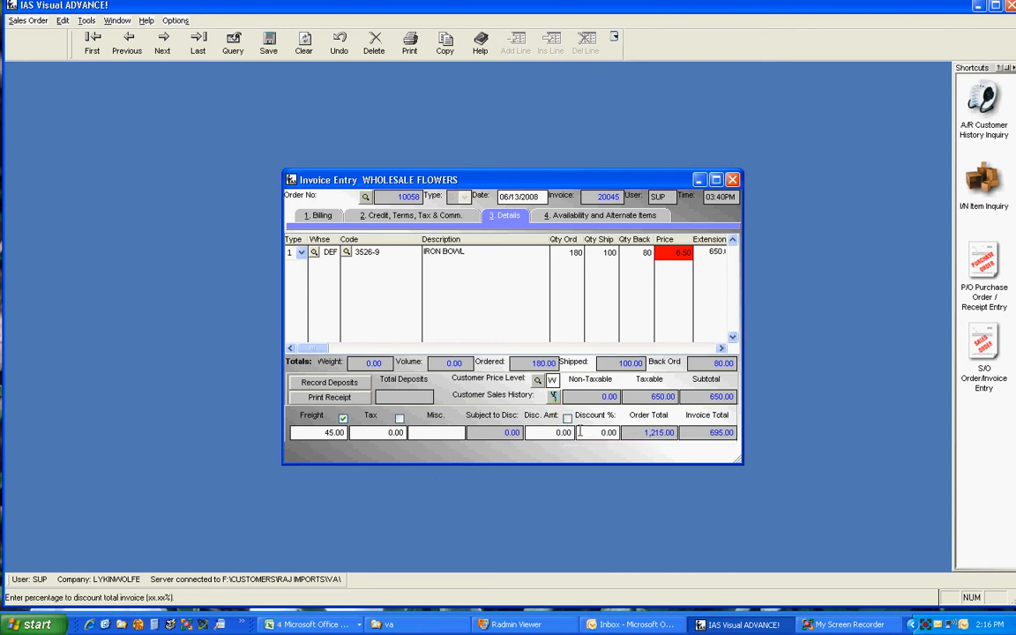
pyautogui.write('10')
pyautogui.press('Tab')
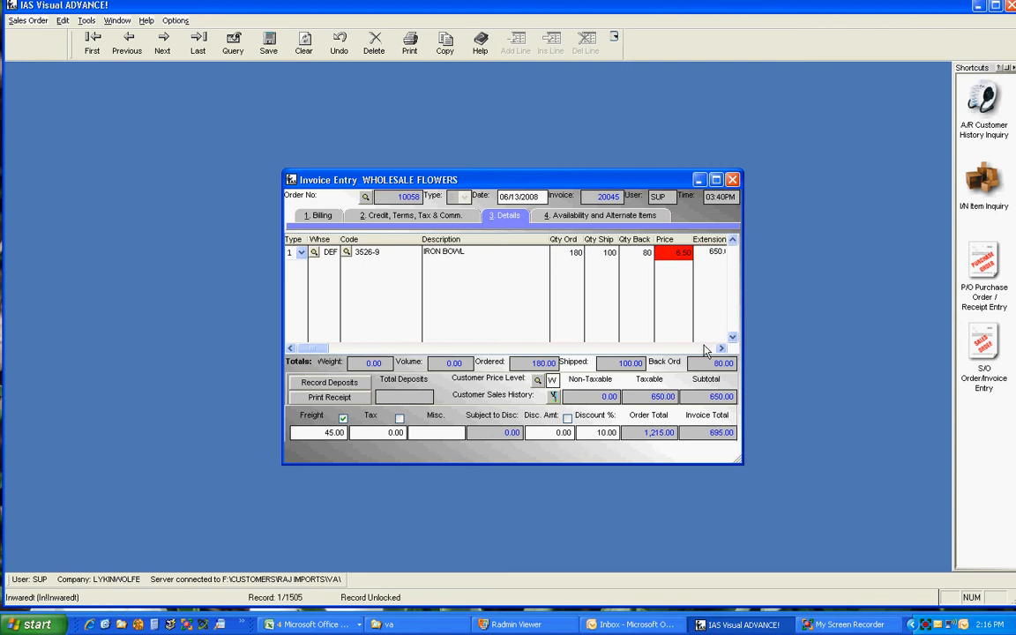
# Mark the IRON BOWL line as subject to the total order discount with Y and recalculate the invoice.
pyautogui.click(633, 317)
pyautogui.click(704, 349)
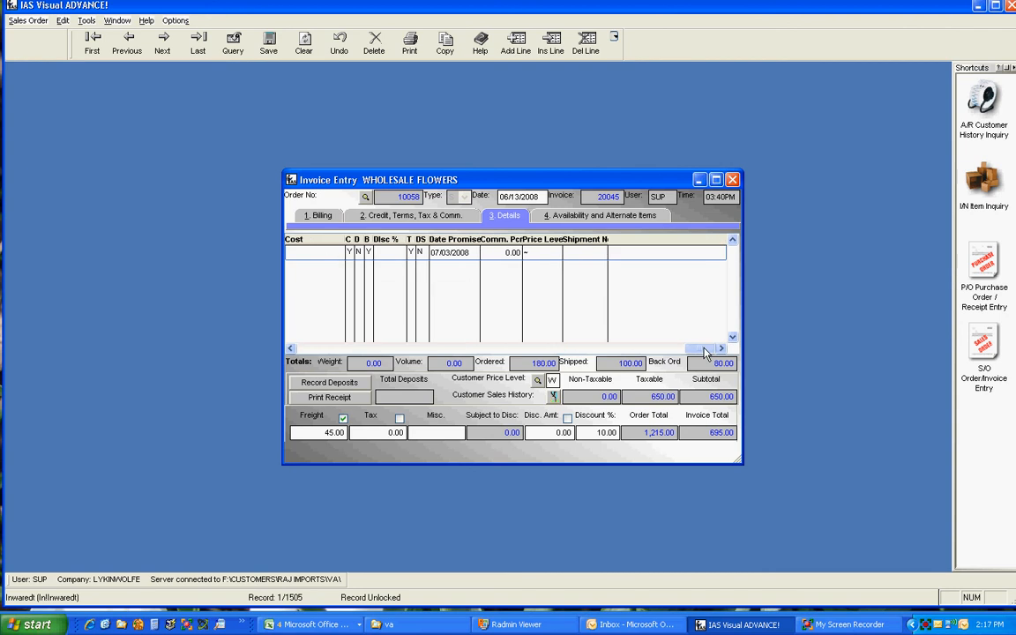
pyautogui.click(358, 253)
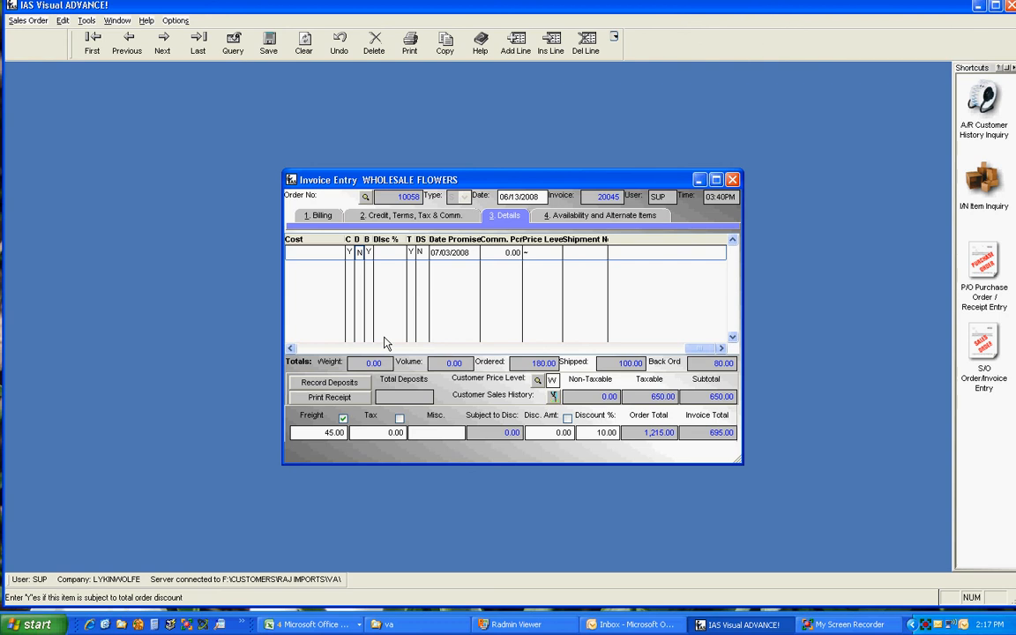
pyautogui.write('y')
pyautogui.click(596, 432)
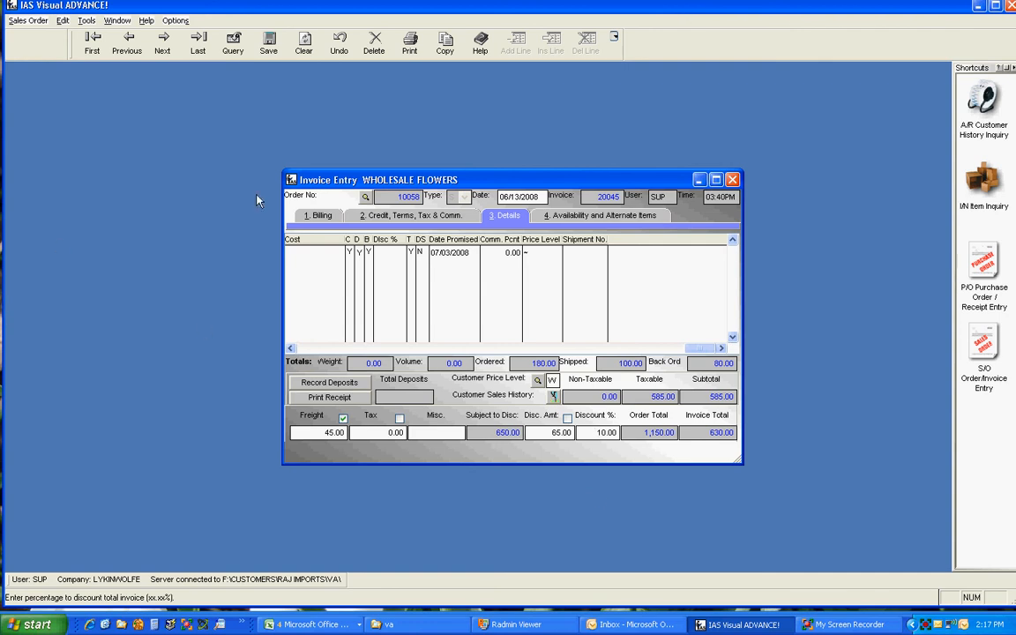
# Close the Wholesale Flowers invoice, saving its changes.
pyautogui.click(733, 180)
pyautogui.click(466, 359)
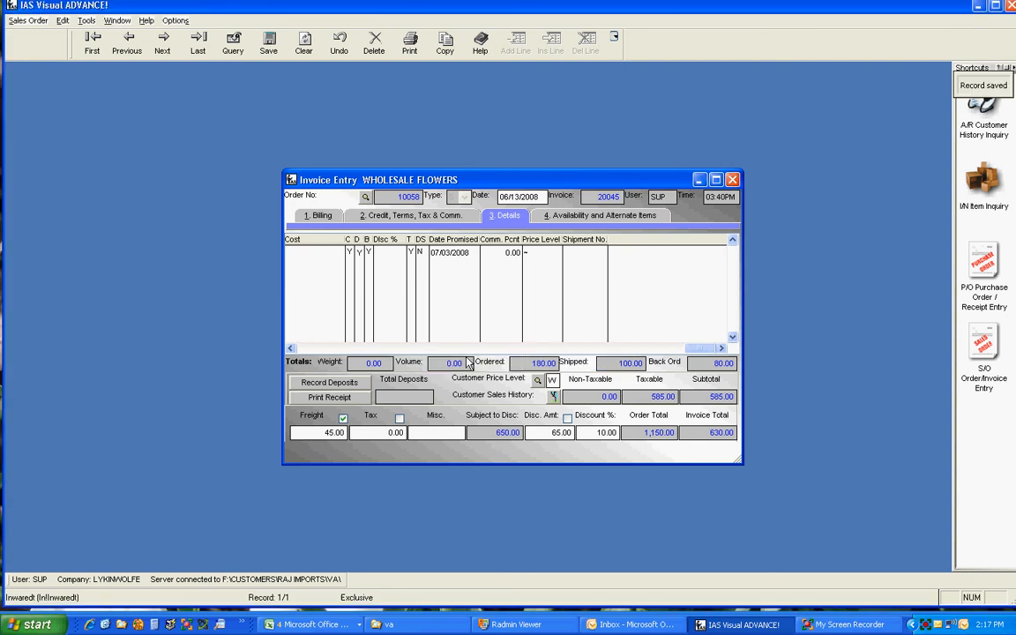
pyautogui.click(540, 356)
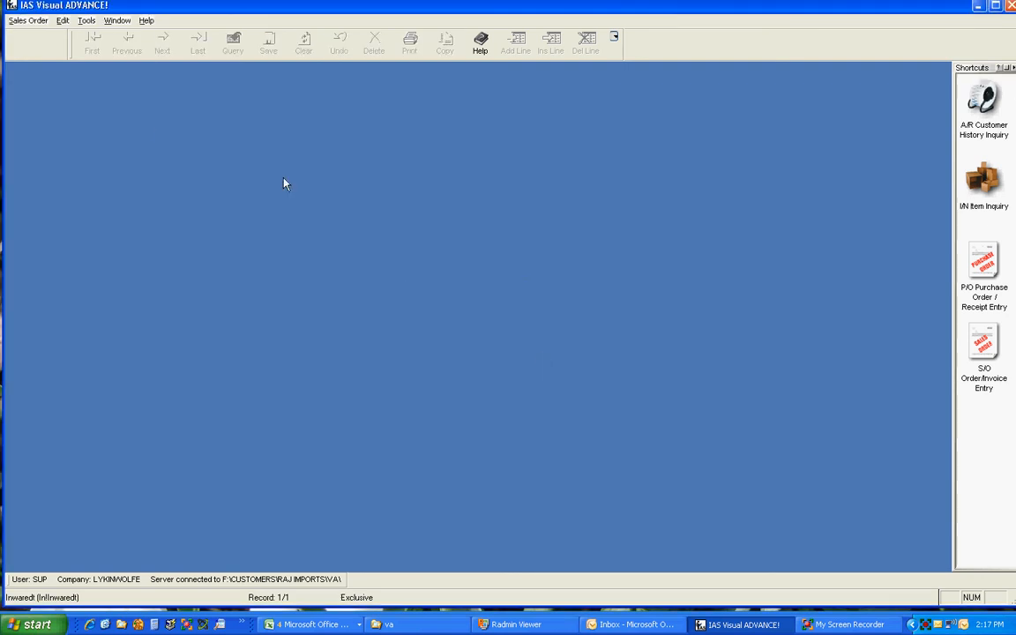
pyautogui.click(16, 20)
pyautogui.moveTo(41, 53)
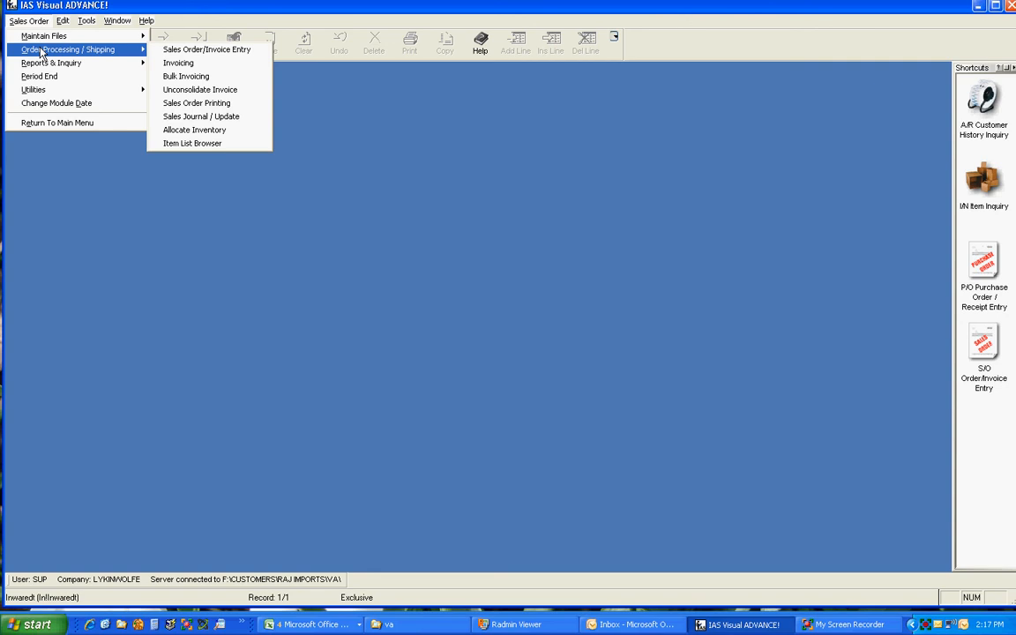
pyautogui.click(210, 161)
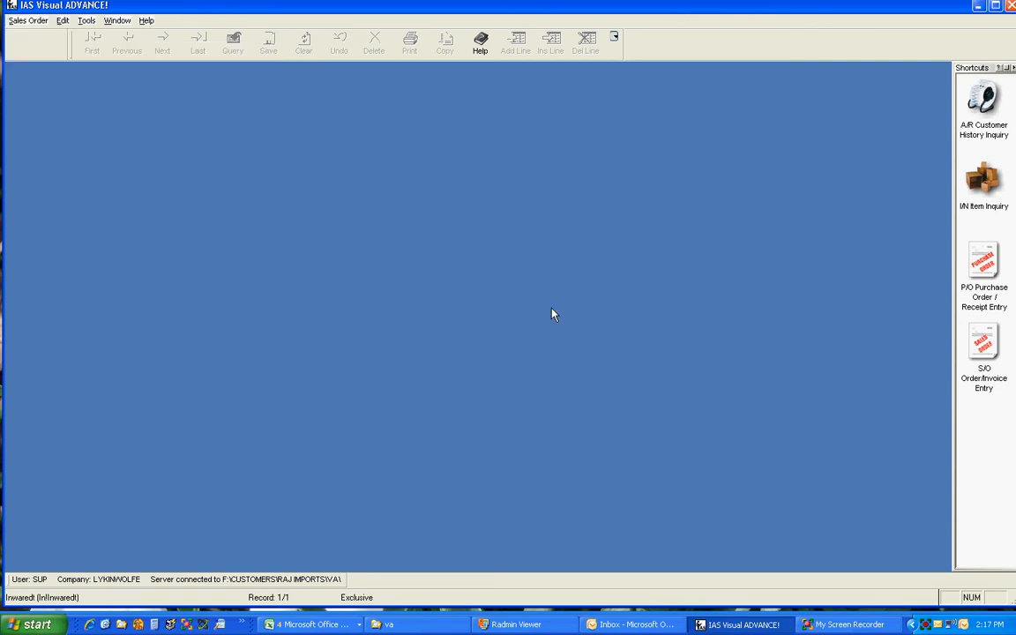